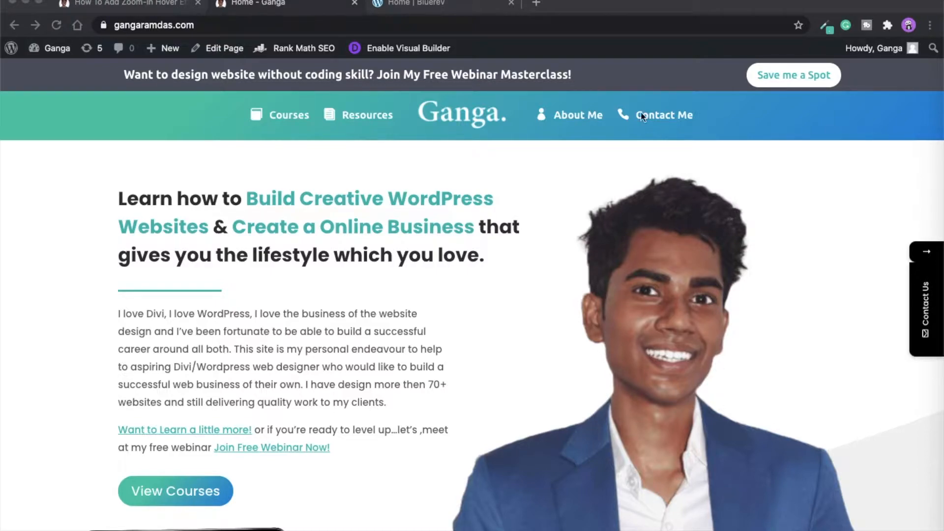
- Switch to the BlueRev home page and scroll down to its three service image cards
{"action": "left_click", "coordinate": [472, 6]}
{"action": "scroll", "coordinate": [174, 362], "scroll_direction": "down", "scroll_amount": 4}
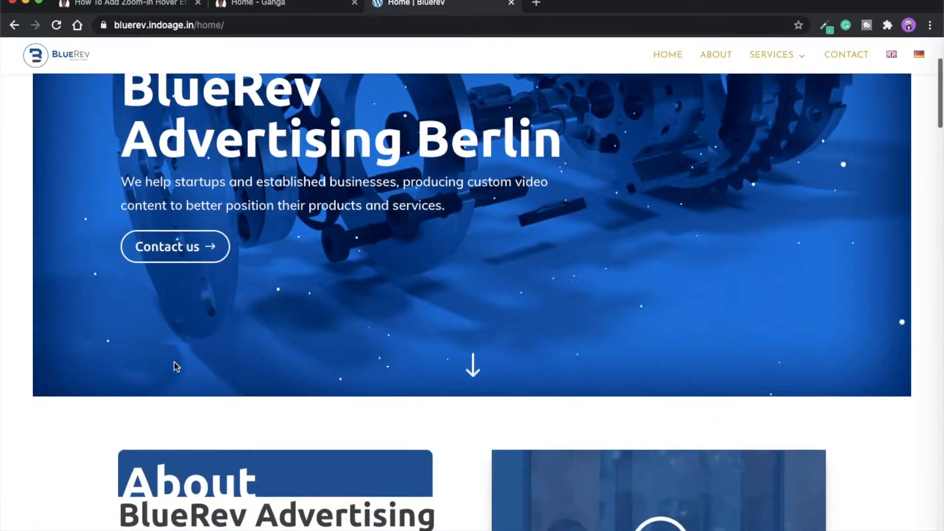
{"action": "scroll", "coordinate": [174, 364], "scroll_direction": "down", "scroll_amount": 10}
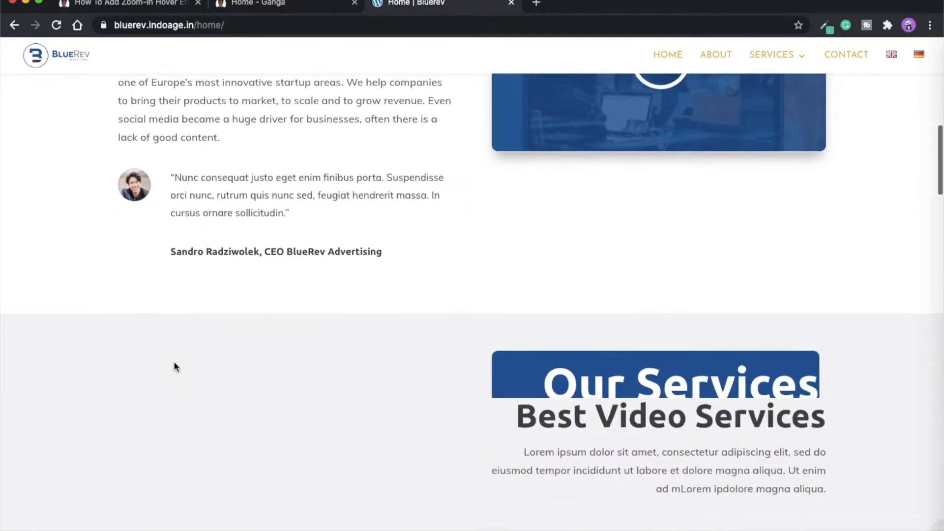
{"action": "scroll", "coordinate": [174, 367], "scroll_direction": "down", "scroll_amount": 4}
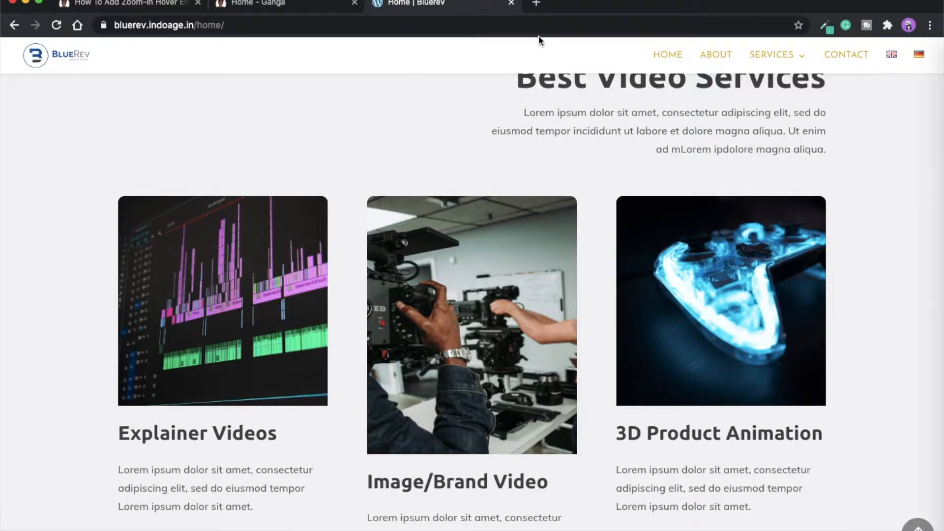
- Open the gangalearning site's WordPress Add New Page screen in a new tab
{"action": "left_click", "coordinate": [538, 4]}
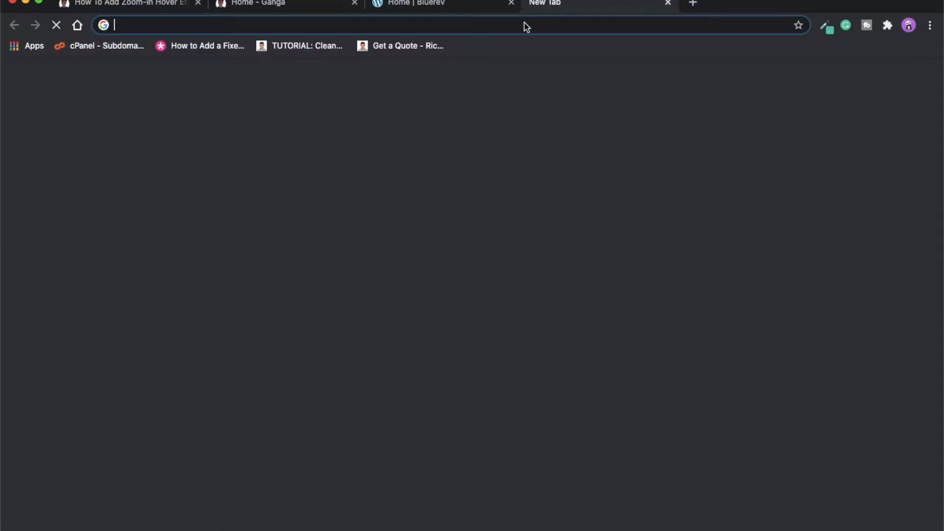
{"action": "type", "text": "gan"}
{"action": "key", "text": "Down"}
{"action": "key", "text": "Down"}
{"action": "key", "text": "Down"}
{"action": "key", "text": "Down"}
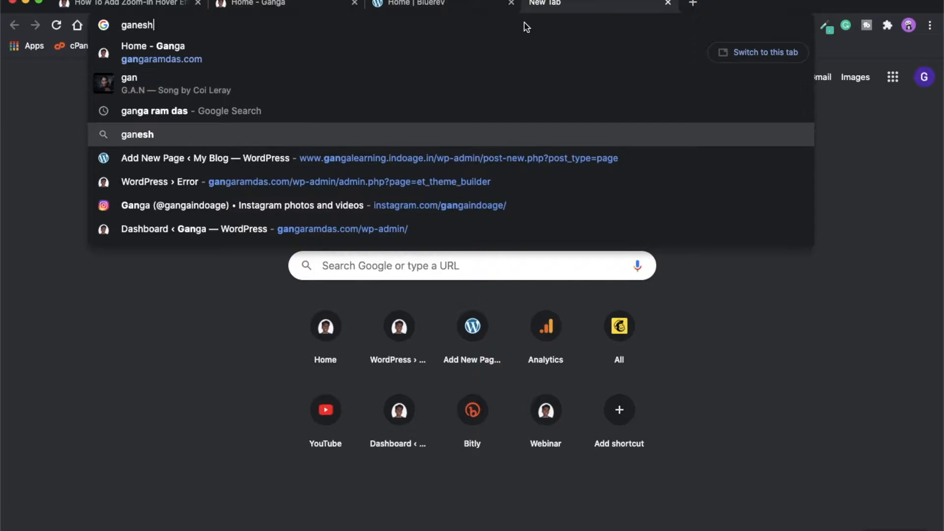
{"action": "key", "text": "Return"}
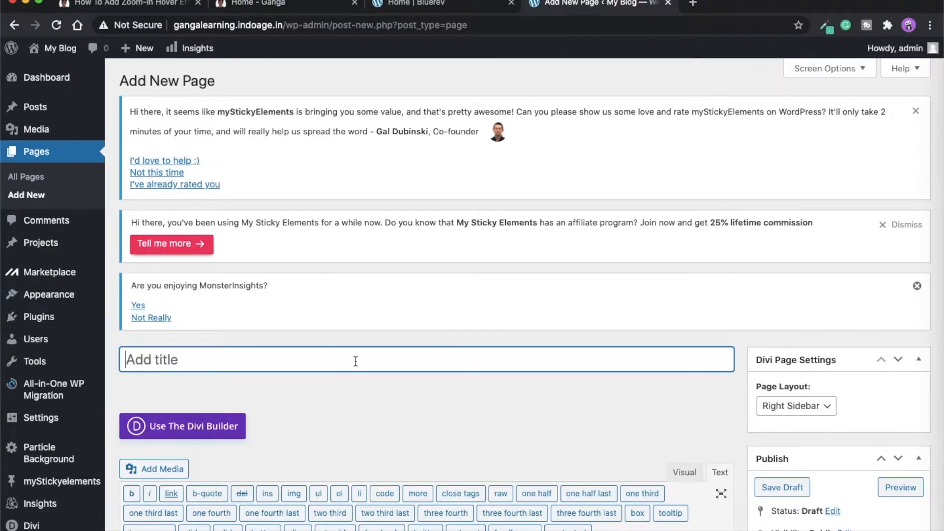
- Publish the page titled 'Zoom In Hover Effect' and open it in the Divi Builder
{"action": "type", "text": "Zoom In Hover Effect"}
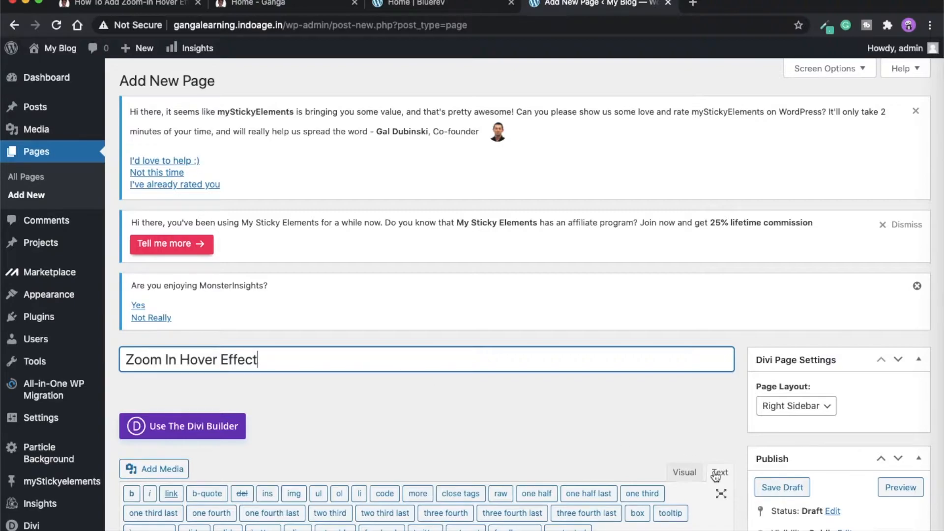
{"action": "scroll", "coordinate": [928, 473], "scroll_direction": "down", "scroll_amount": 3}
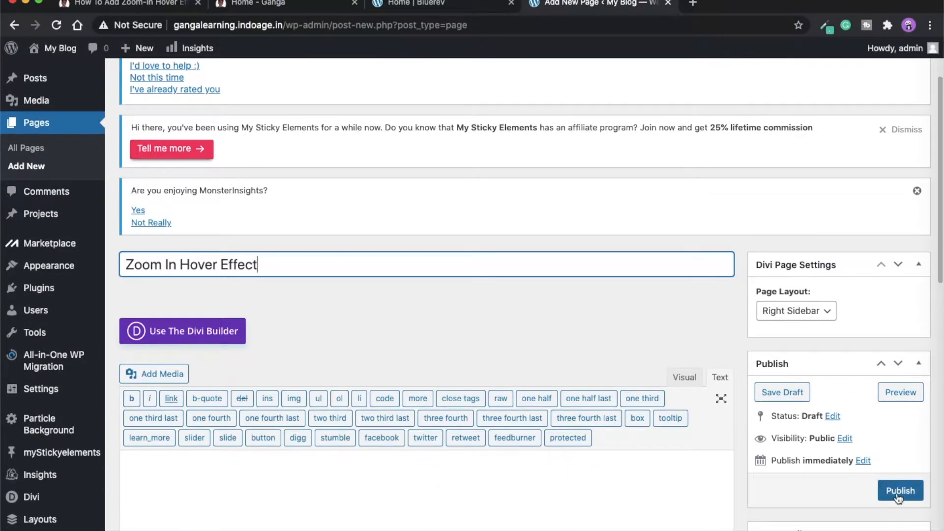
{"action": "left_click", "coordinate": [896, 492]}
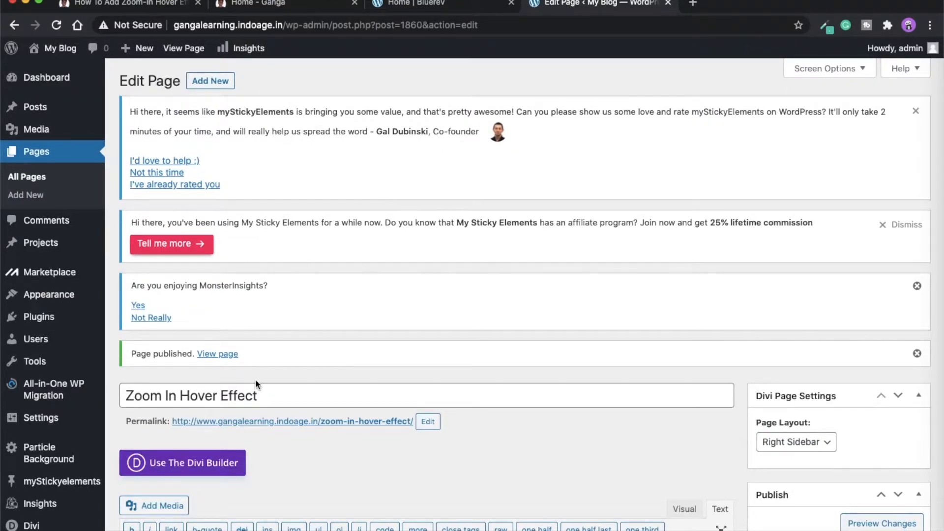
{"action": "left_click", "coordinate": [209, 465]}
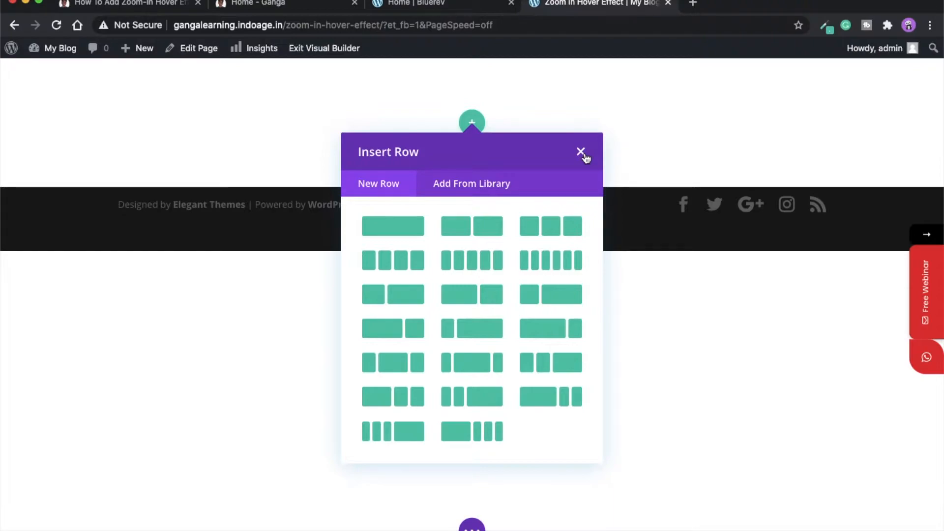
- Insert a three-column row and add an Image module to its first column
{"action": "left_click", "coordinate": [542, 231]}
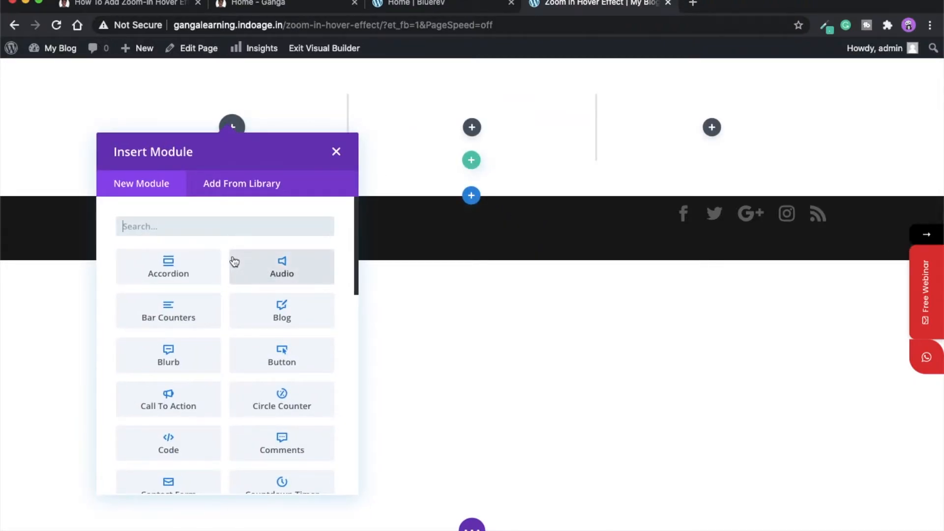
{"action": "type", "text": "image"}
{"action": "left_click", "coordinate": [169, 268]}
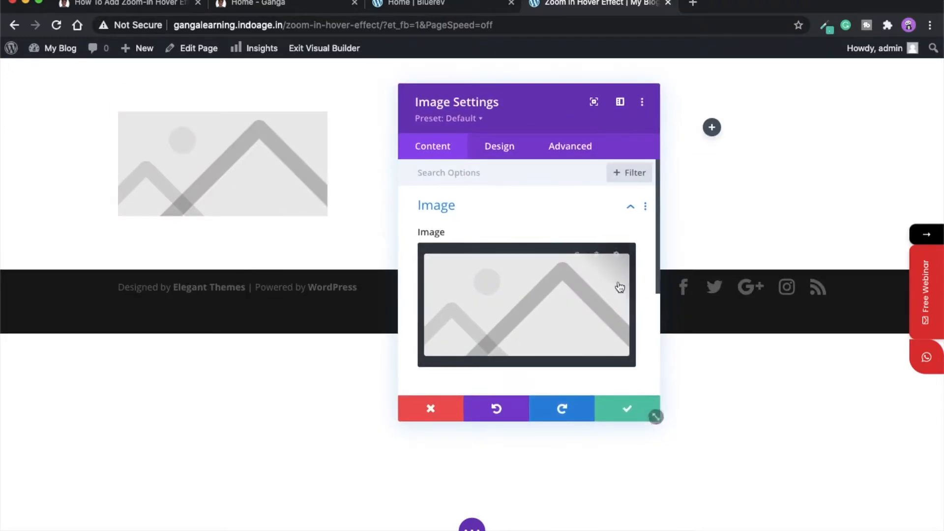
- Load the movie-05 cinema ticket photo into the image module and save it
{"action": "left_click", "coordinate": [496, 262]}
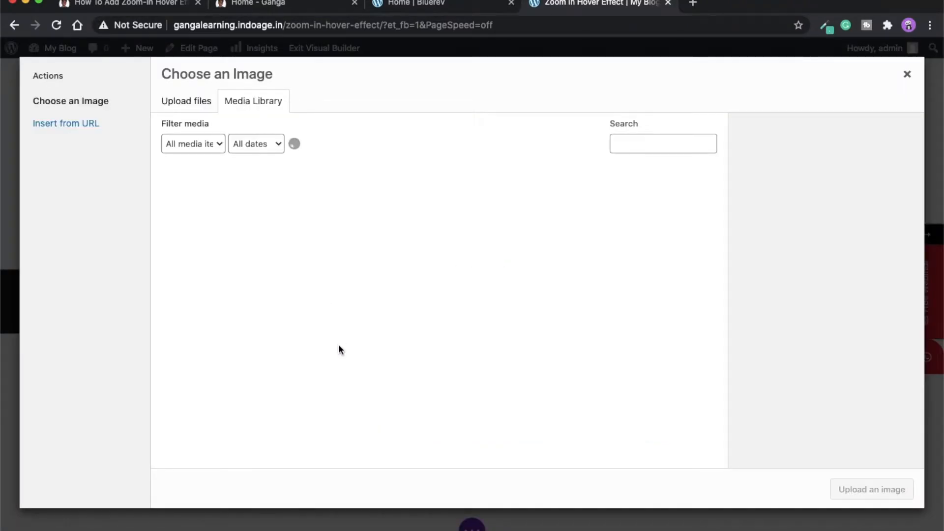
{"action": "scroll", "coordinate": [453, 362], "scroll_direction": "down", "scroll_amount": 3}
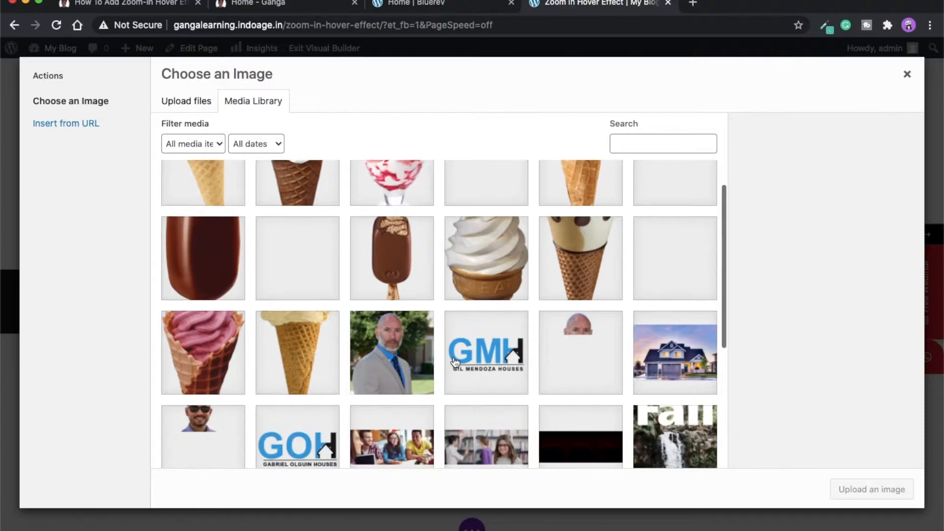
{"action": "scroll", "coordinate": [455, 363], "scroll_direction": "down", "scroll_amount": 4}
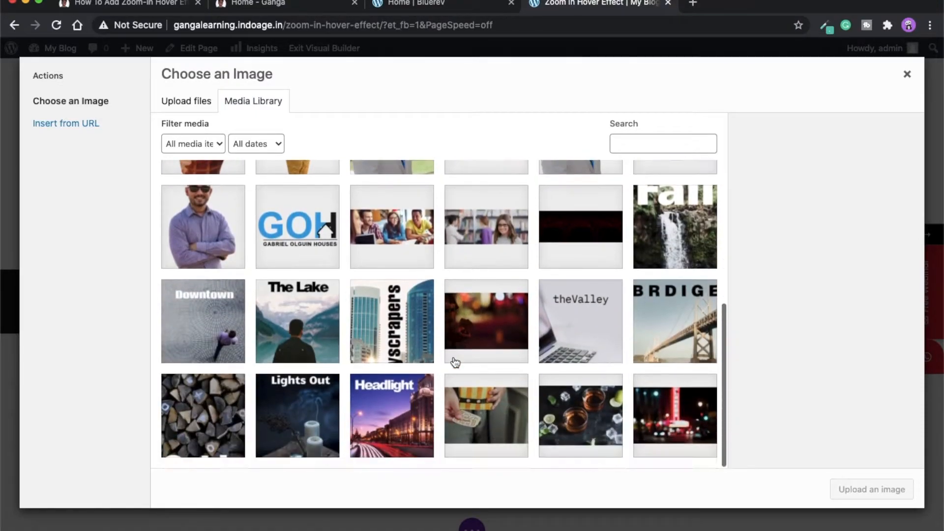
{"action": "left_click", "coordinate": [499, 428]}
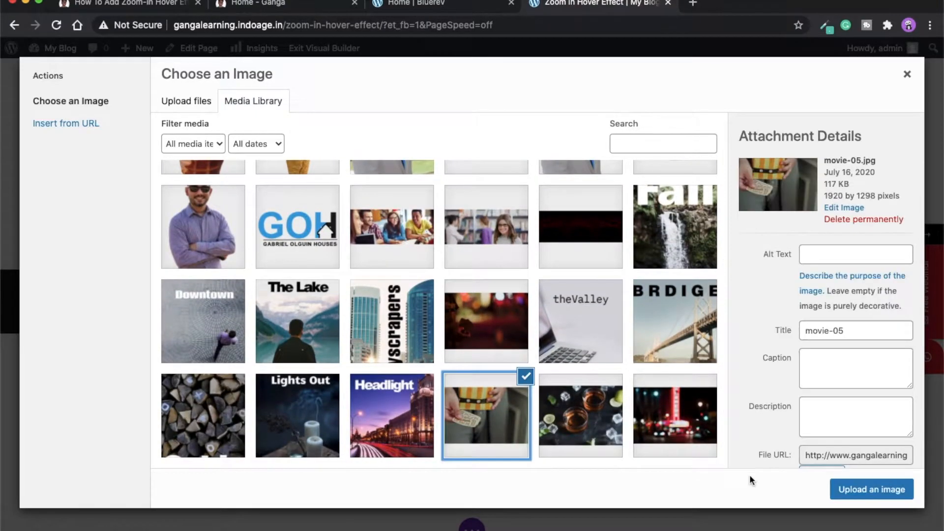
{"action": "left_click", "coordinate": [875, 490]}
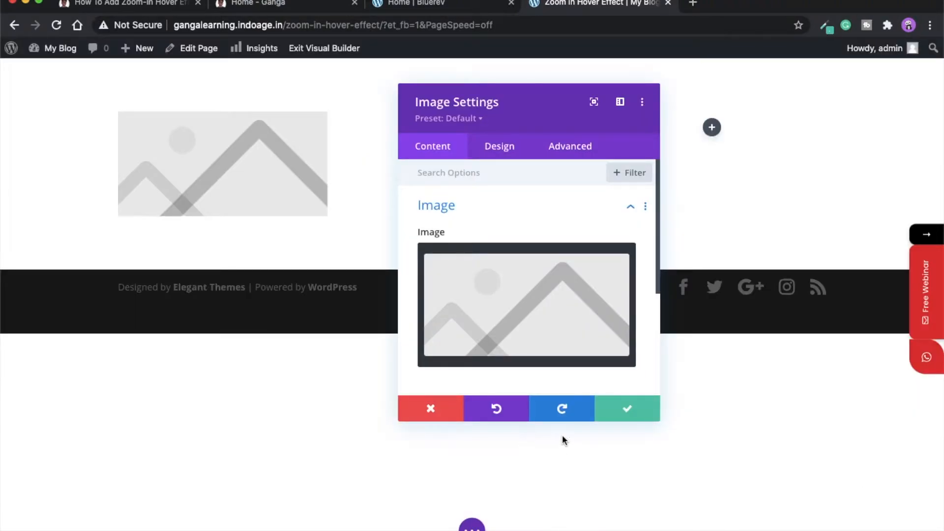
{"action": "left_click", "coordinate": [637, 414]}
- Add a Text module with placeholder text below the ticket photo
{"action": "left_click", "coordinate": [222, 231]}
{"action": "type", "text": "text"}
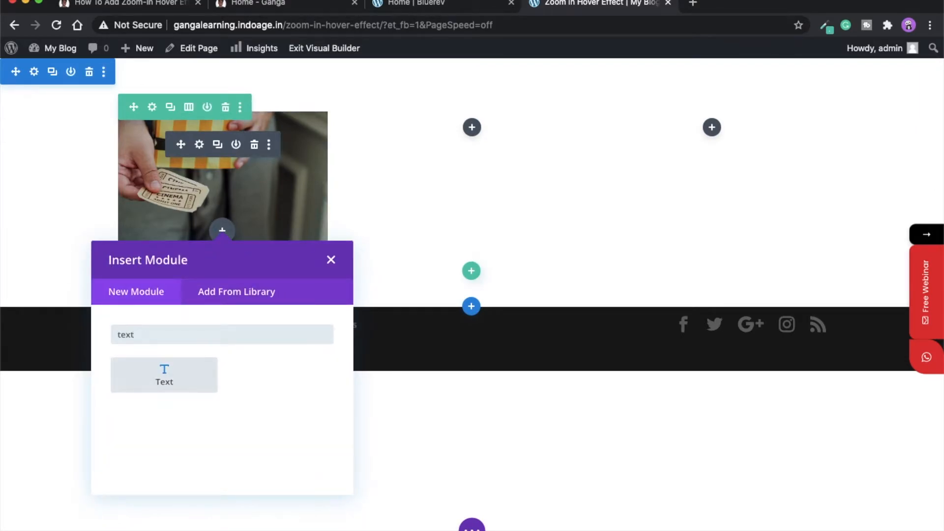
{"action": "left_click", "coordinate": [162, 383]}
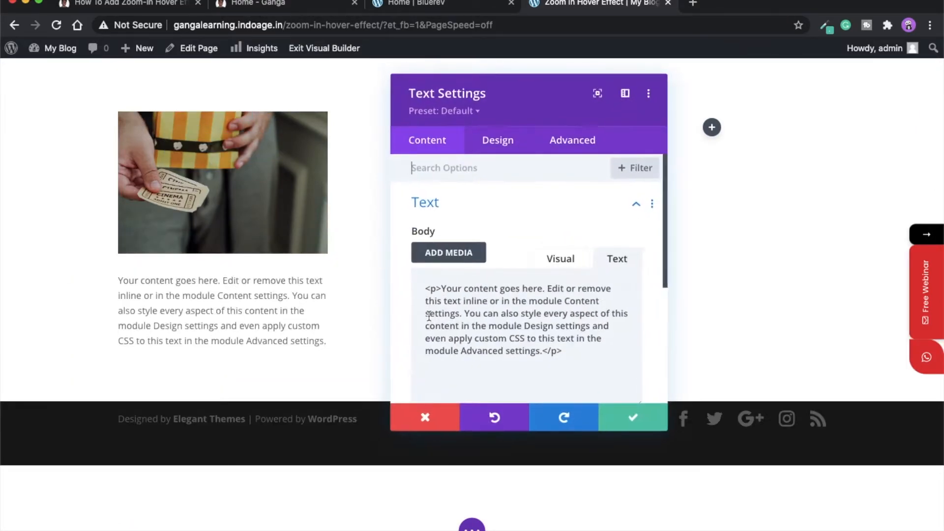
{"action": "left_click", "coordinate": [622, 411]}
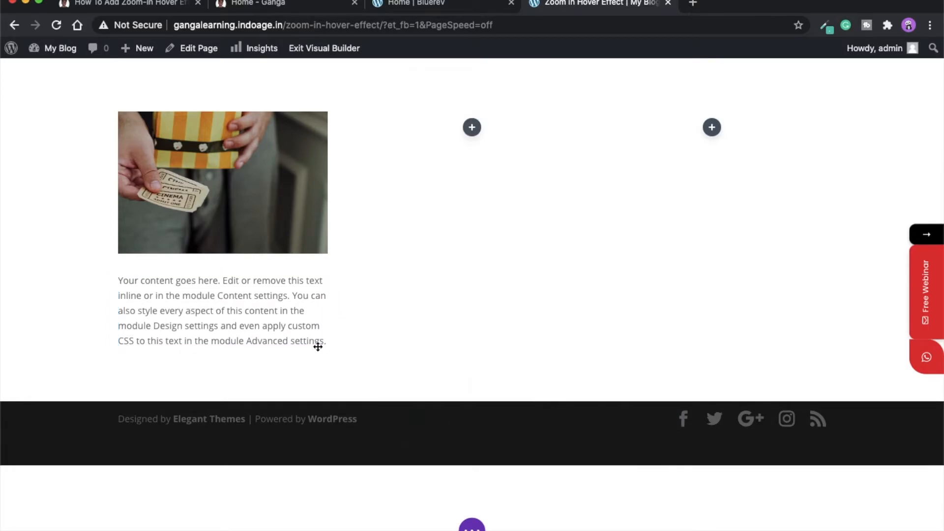
- Add a Button module below the text, styled with a red background and white text
{"action": "left_click", "coordinate": [222, 308]}
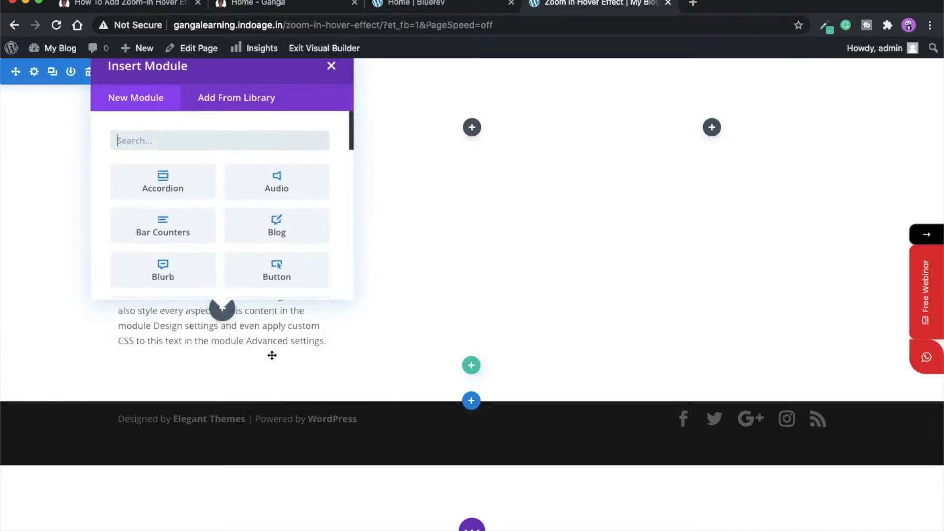
{"action": "type", "text": "butto"}
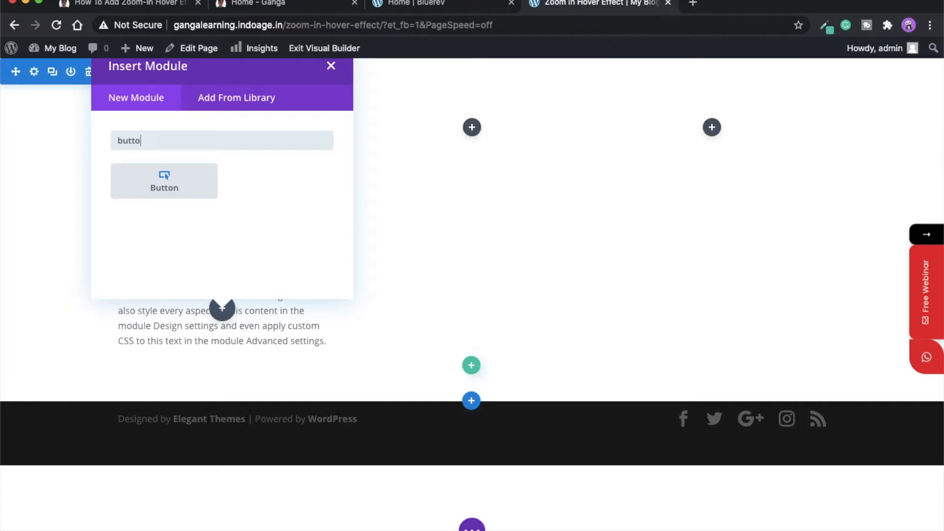
{"action": "left_click", "coordinate": [180, 198]}
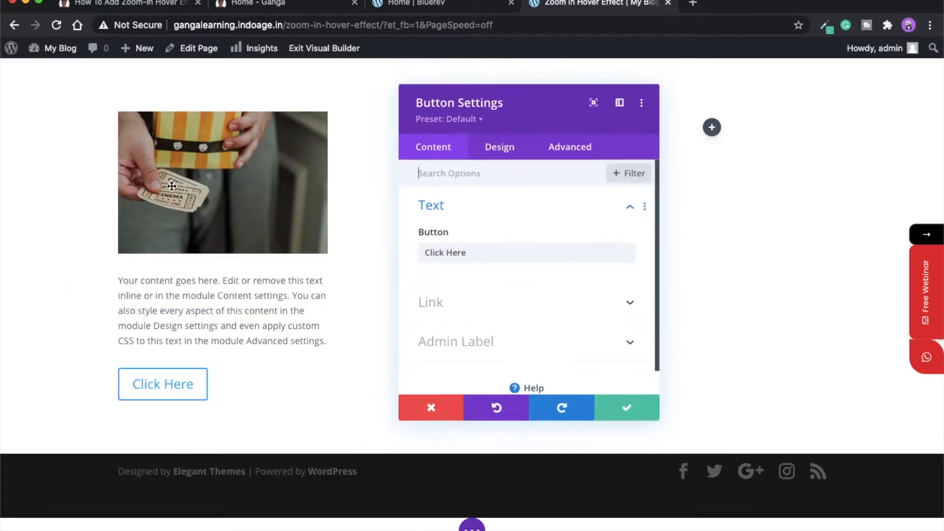
{"action": "left_click", "coordinate": [500, 154]}
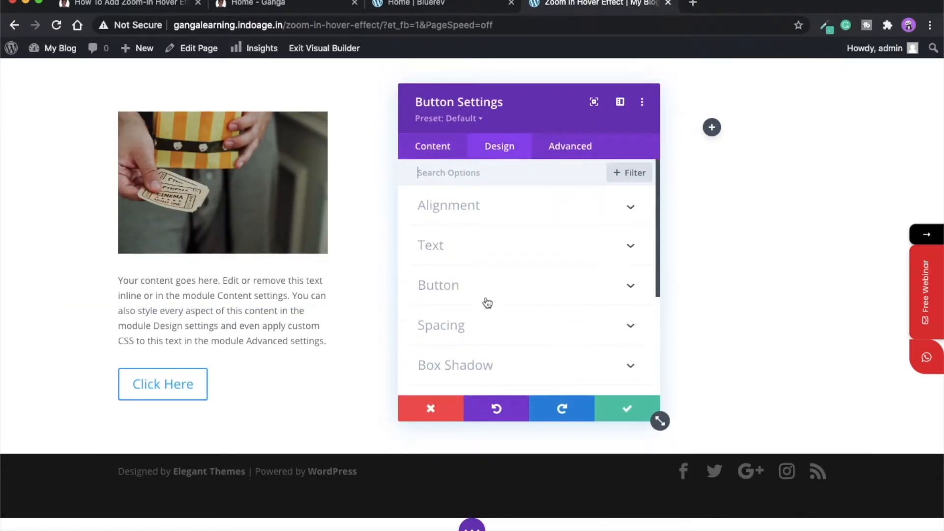
{"action": "left_click", "coordinate": [464, 290]}
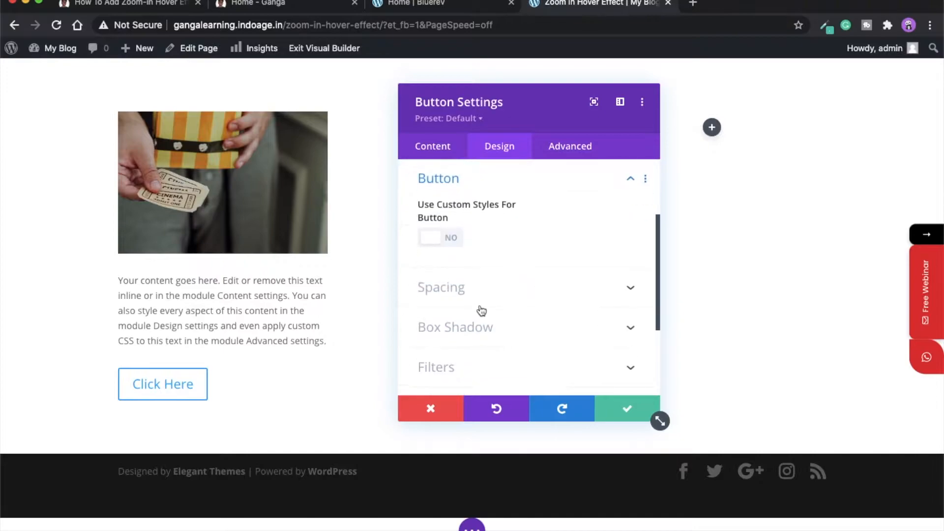
{"action": "left_click", "coordinate": [446, 249]}
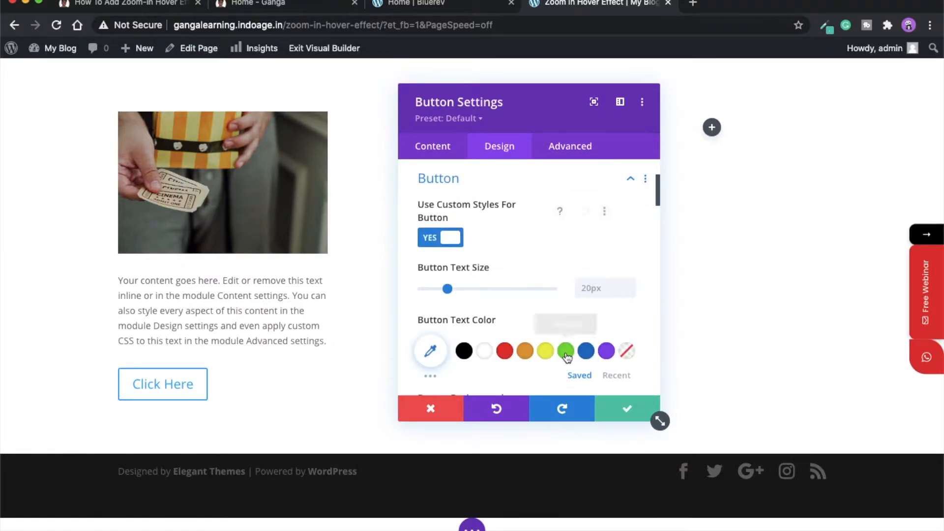
{"action": "scroll", "coordinate": [567, 358], "scroll_direction": "down", "scroll_amount": 4}
{"action": "scroll", "coordinate": [567, 358], "scroll_direction": "down", "scroll_amount": 2}
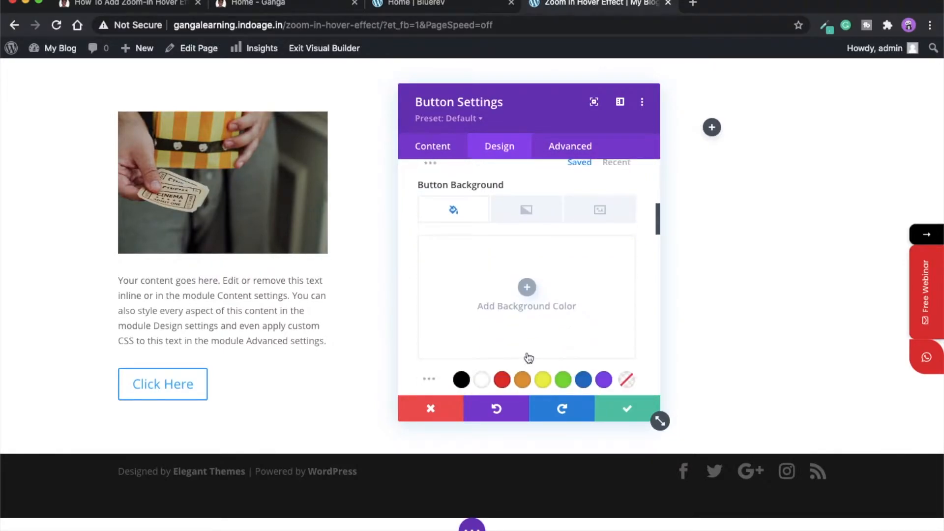
{"action": "left_click", "coordinate": [503, 379]}
{"action": "scroll", "coordinate": [571, 348], "scroll_direction": "up", "scroll_amount": 3}
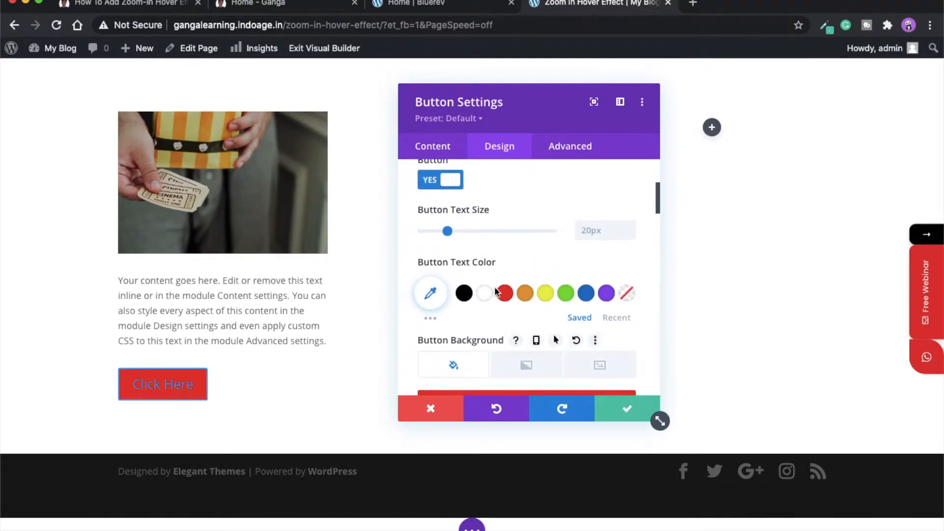
{"action": "left_click", "coordinate": [486, 295]}
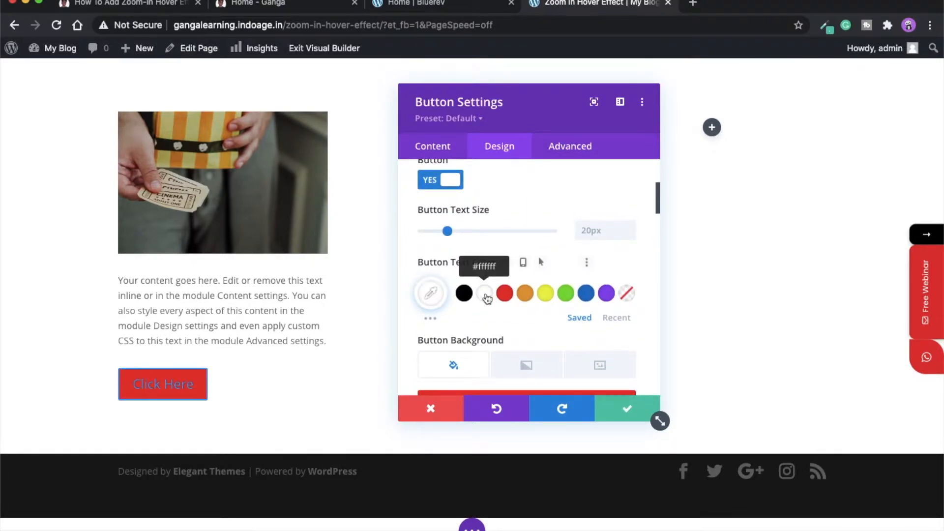
- Give the first column 10px top/bottom and 20px left/right padding
{"action": "left_click", "coordinate": [627, 413]}
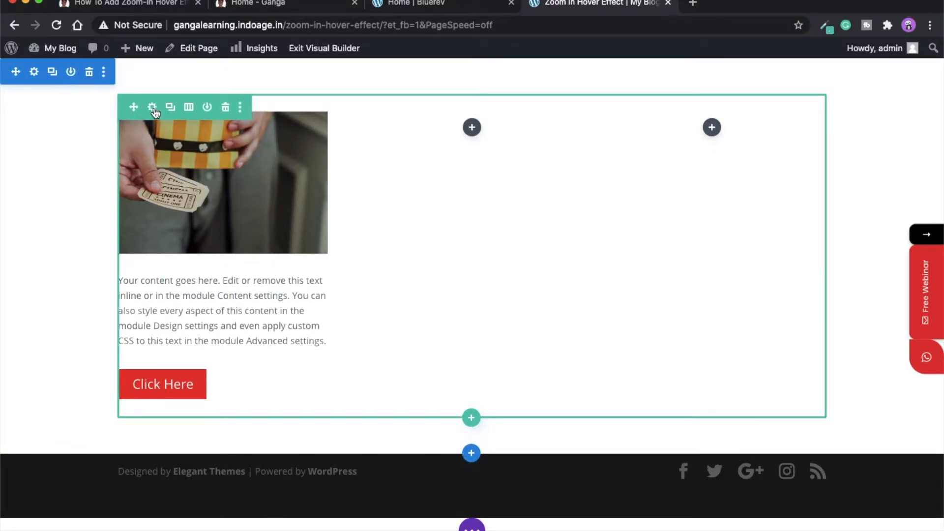
{"action": "left_click", "coordinate": [153, 107]}
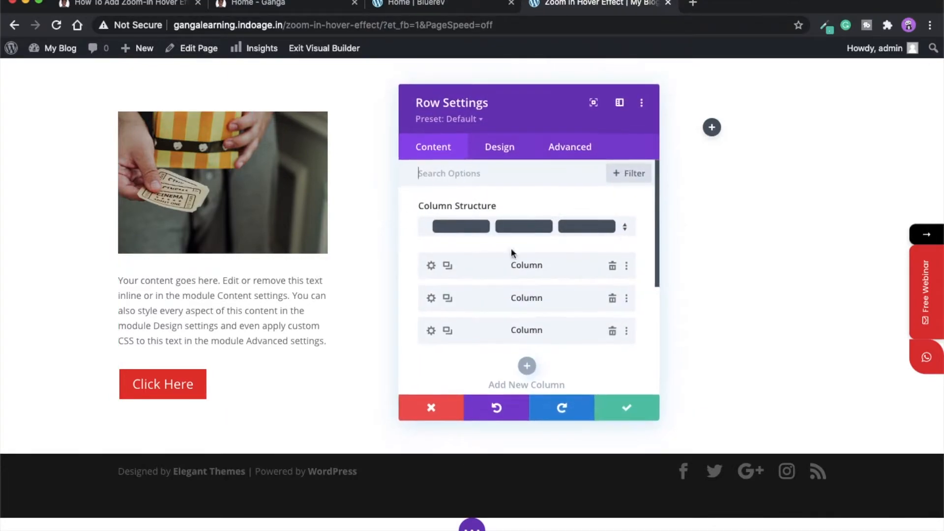
{"action": "left_click", "coordinate": [431, 266]}
{"action": "left_click", "coordinate": [501, 146]}
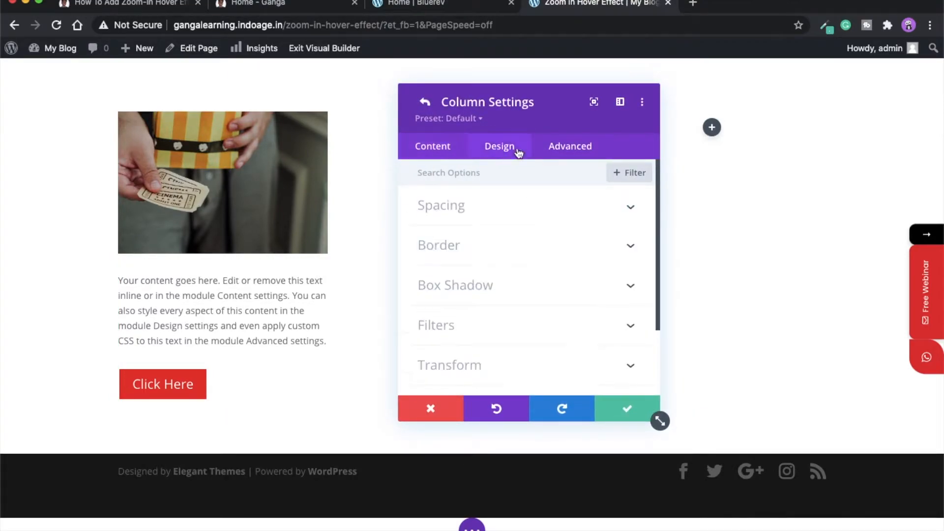
{"action": "left_click", "coordinate": [478, 213]}
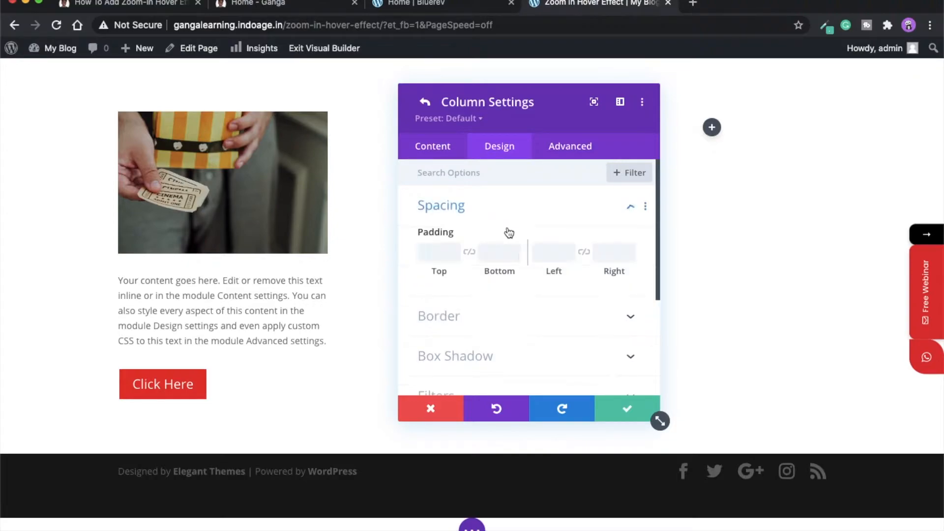
{"action": "left_click", "coordinate": [434, 256]}
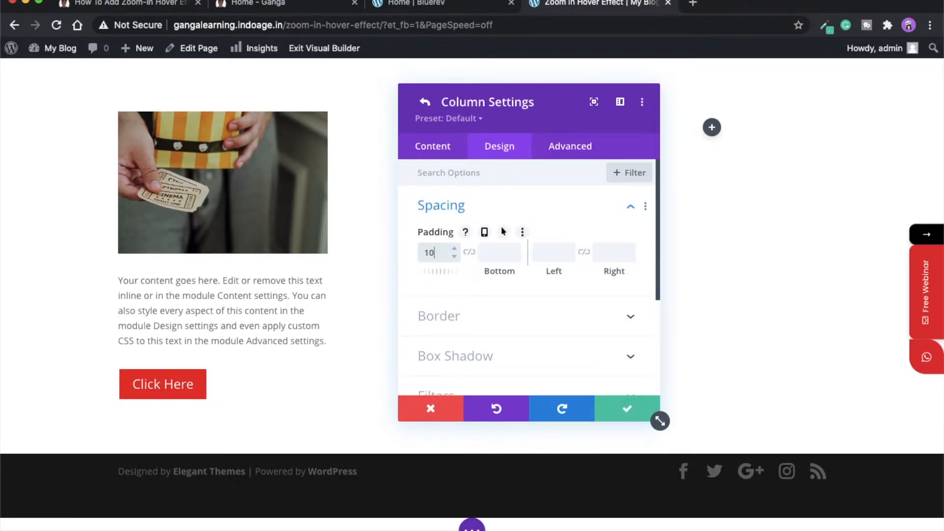
{"action": "left_click", "coordinate": [469, 252]}
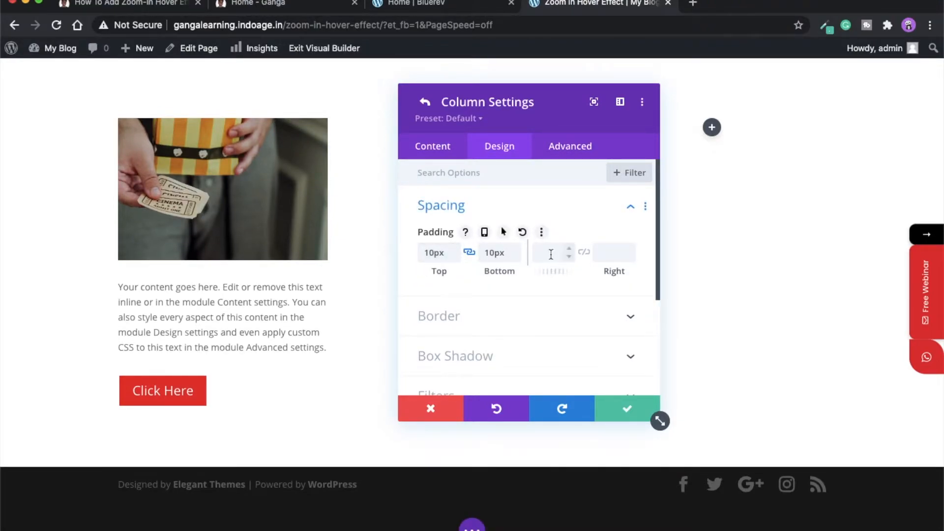
{"action": "left_click", "coordinate": [581, 253]}
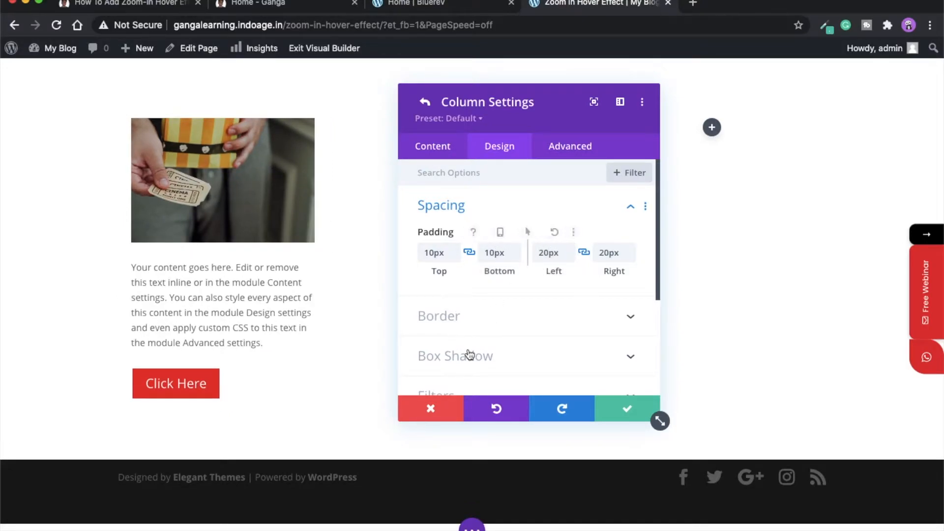
- Round the column's corners and apply a soft box shadow preset
{"action": "left_click", "coordinate": [458, 316]}
{"action": "scroll", "coordinate": [494, 343], "scroll_direction": "down", "scroll_amount": 3}
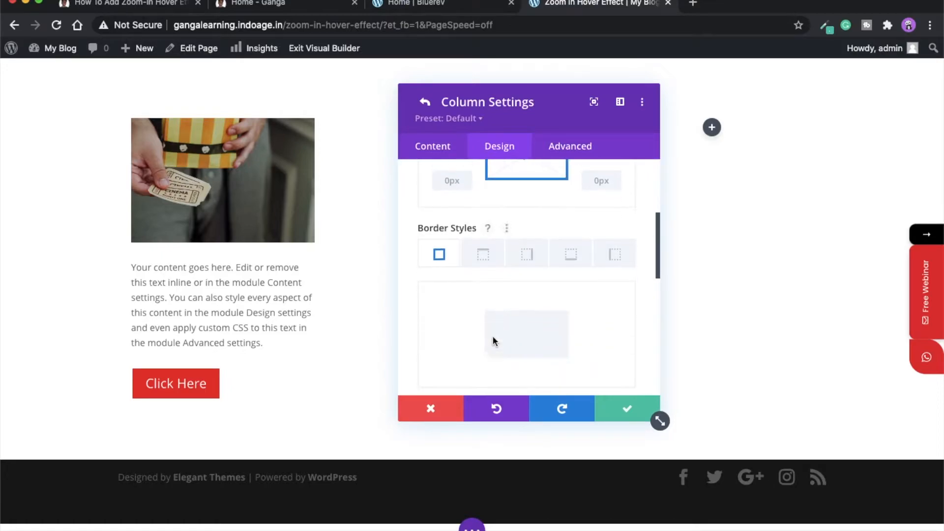
{"action": "scroll", "coordinate": [455, 239], "scroll_direction": "up", "scroll_amount": 2}
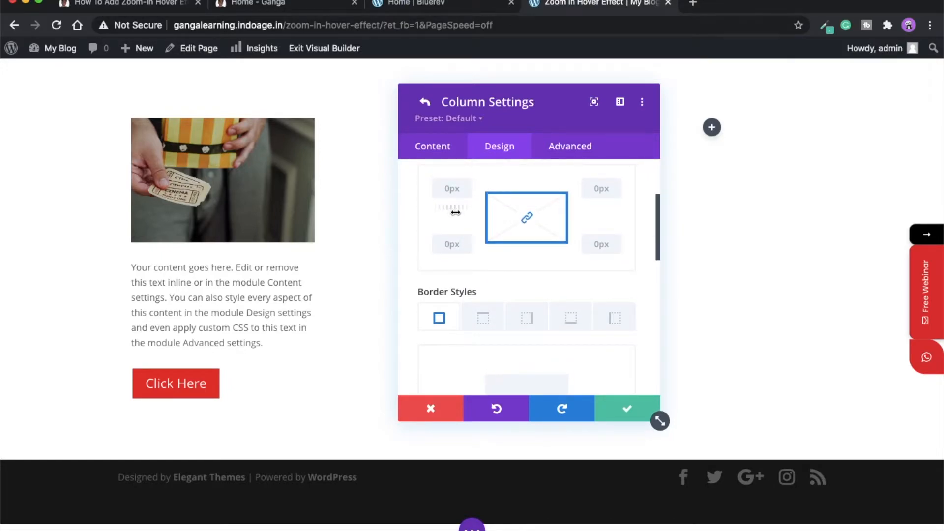
{"action": "left_click_drag", "start_coordinate": [456, 213], "coordinate": [457, 212]}
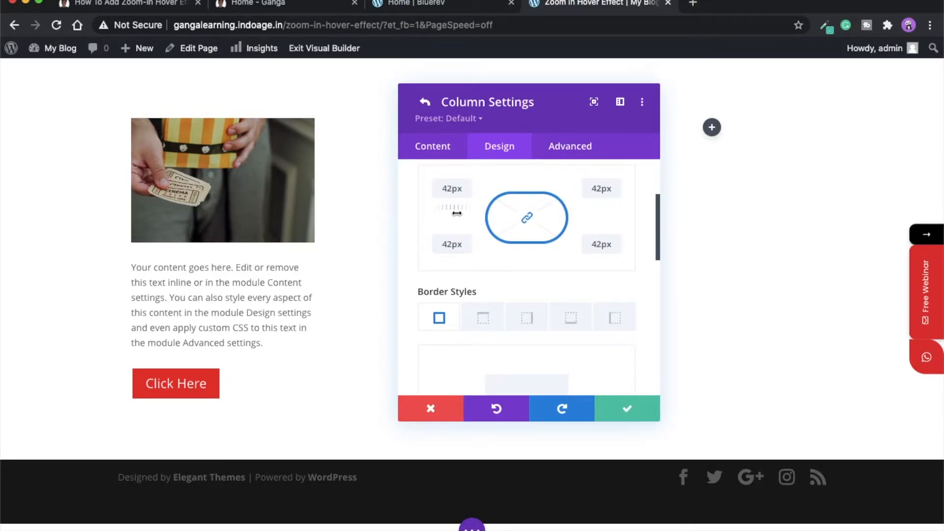
{"action": "left_click_drag", "start_coordinate": [457, 213], "coordinate": [453, 210]}
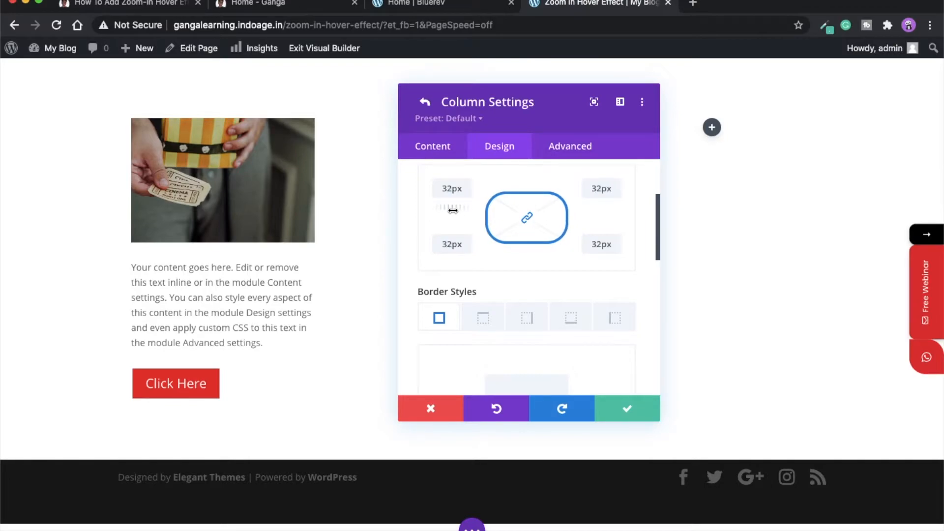
{"action": "scroll", "coordinate": [512, 265], "scroll_direction": "down", "scroll_amount": 5}
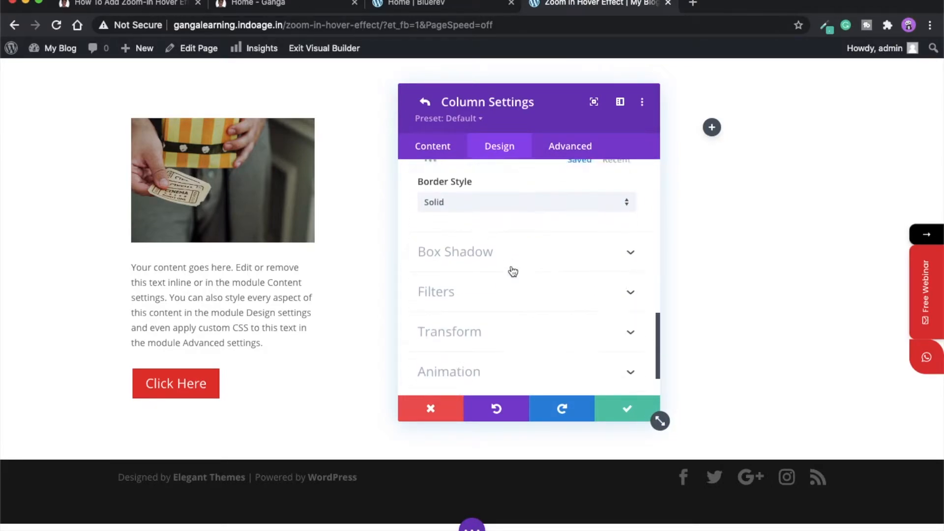
{"action": "scroll", "coordinate": [513, 272], "scroll_direction": "down", "scroll_amount": 1}
{"action": "left_click", "coordinate": [486, 236]}
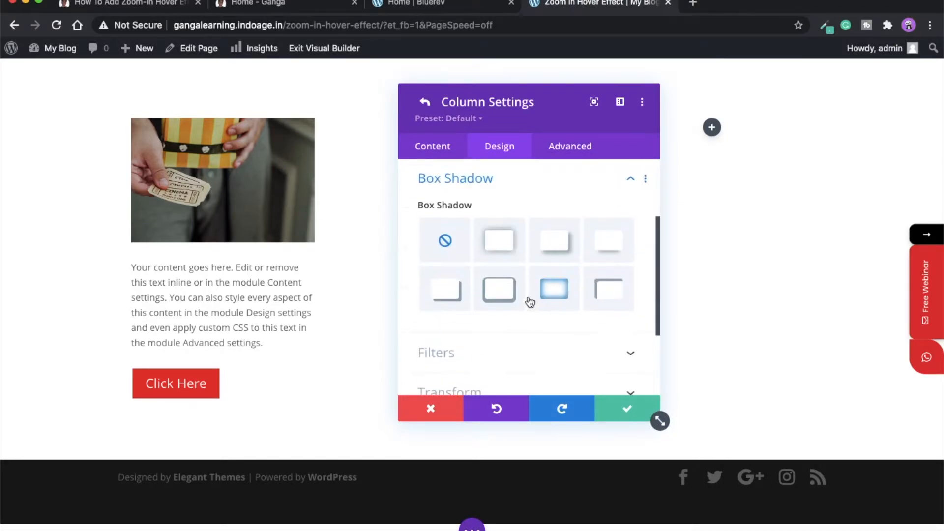
{"action": "left_click", "coordinate": [501, 253]}
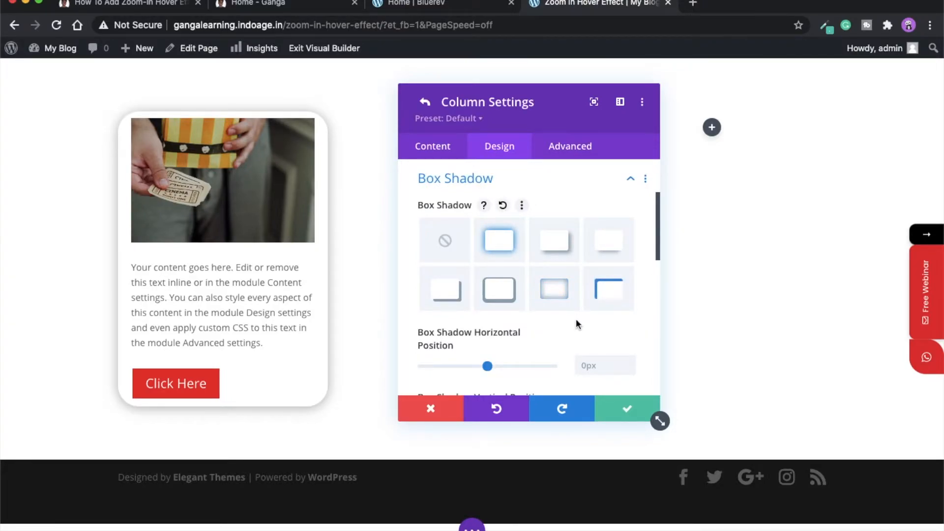
- Reduce the column's corner rounding to 22px and save the column and row settings
{"action": "scroll", "coordinate": [604, 321], "scroll_direction": "up", "scroll_amount": 4}
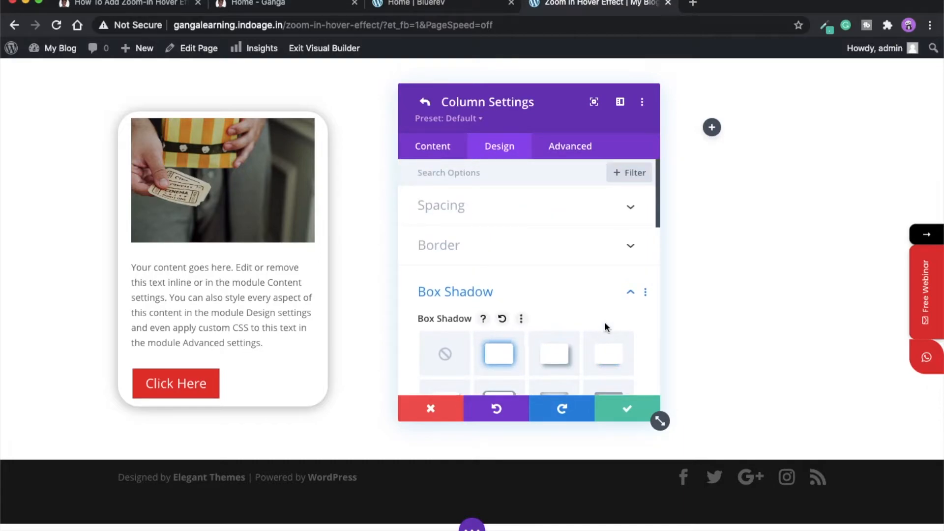
{"action": "left_click", "coordinate": [480, 244]}
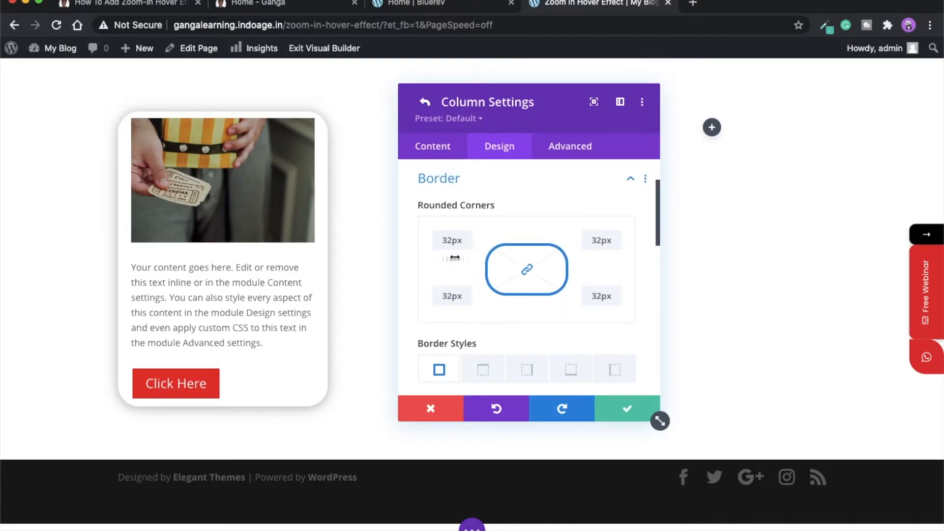
{"action": "left_click_drag", "start_coordinate": [449, 255], "coordinate": [445, 254]}
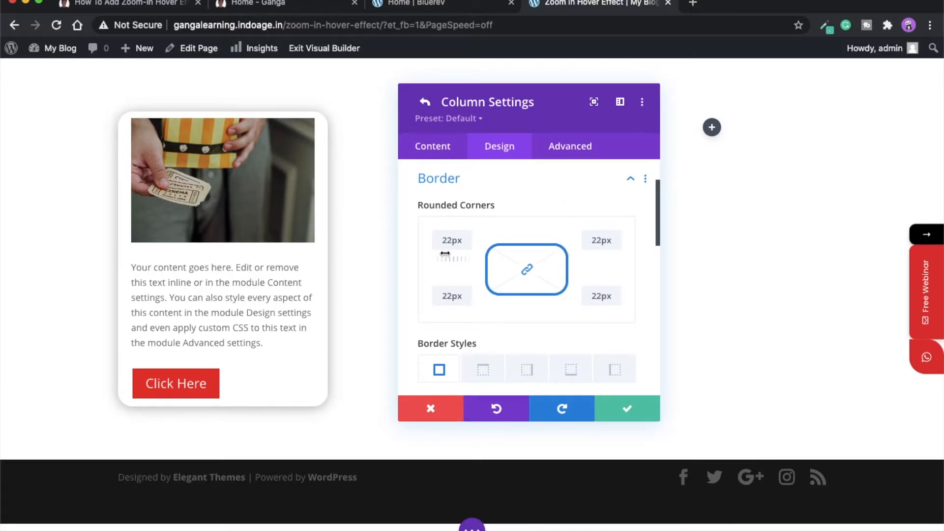
{"action": "left_click", "coordinate": [638, 415]}
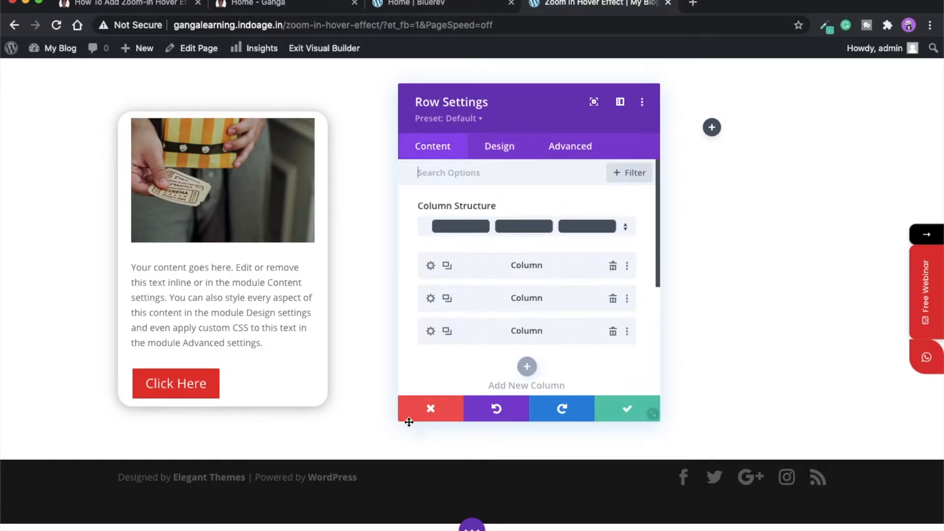
{"action": "left_click", "coordinate": [629, 413]}
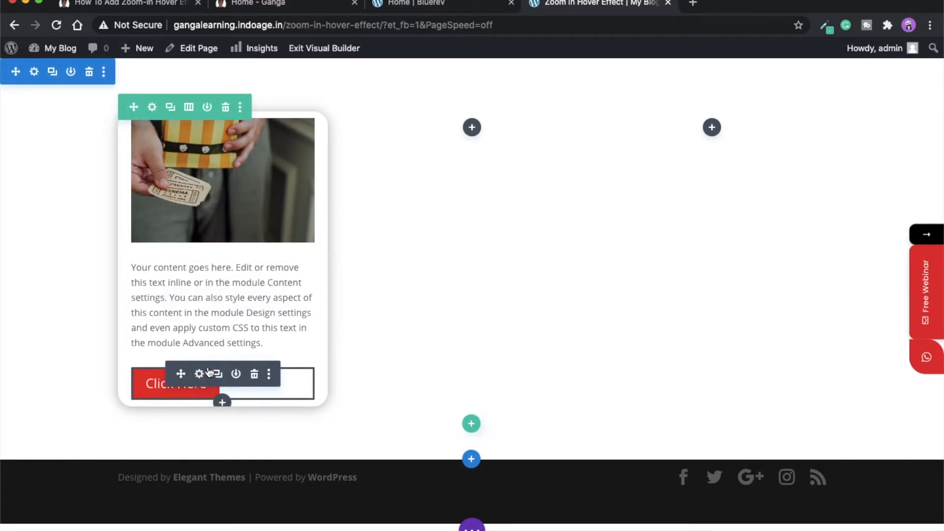
- Set the Click Here button's border radius to 10px and save it
{"action": "left_click", "coordinate": [200, 373]}
{"action": "left_click", "coordinate": [499, 146]}
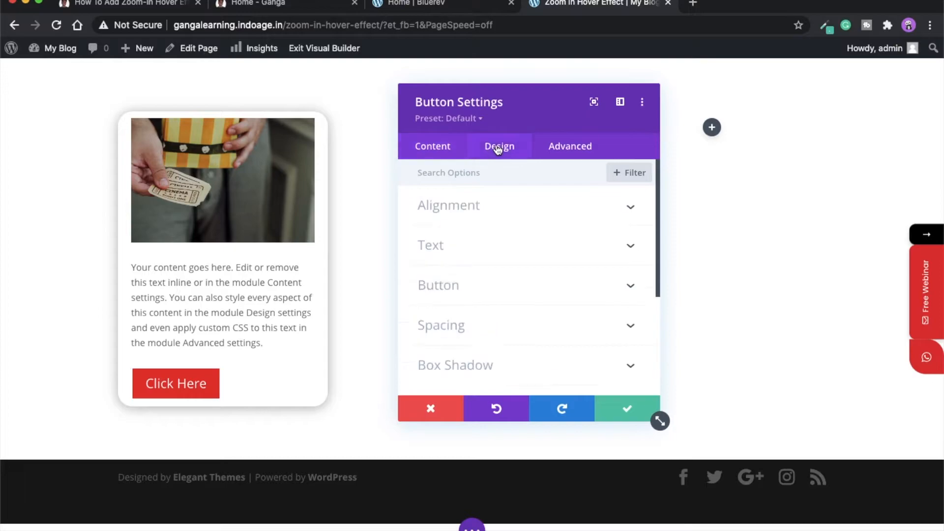
{"action": "left_click", "coordinate": [444, 294]}
{"action": "scroll", "coordinate": [488, 321], "scroll_direction": "down", "scroll_amount": 5}
{"action": "scroll", "coordinate": [488, 322], "scroll_direction": "up", "scroll_amount": 5}
{"action": "scroll", "coordinate": [488, 322], "scroll_direction": "down", "scroll_amount": 8}
{"action": "scroll", "coordinate": [488, 322], "scroll_direction": "up", "scroll_amount": 5}
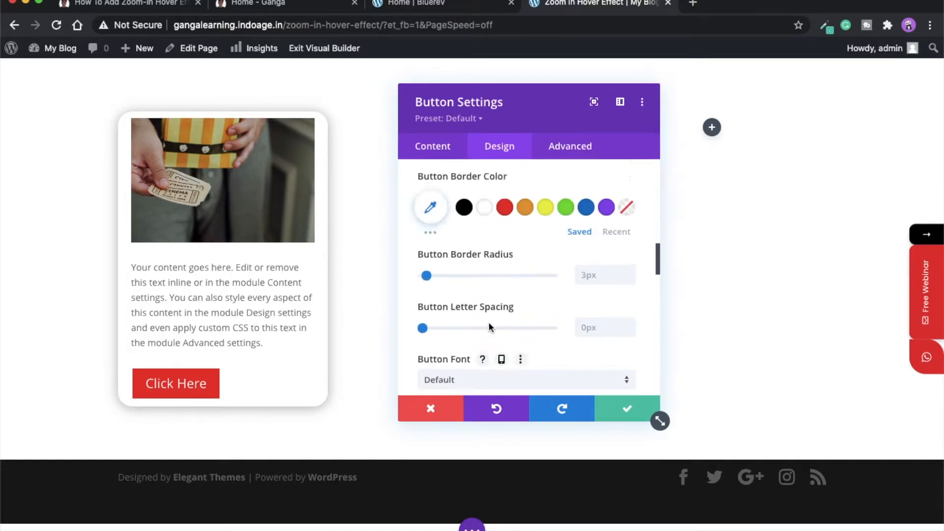
{"action": "scroll", "coordinate": [488, 322], "scroll_direction": "down", "scroll_amount": 3}
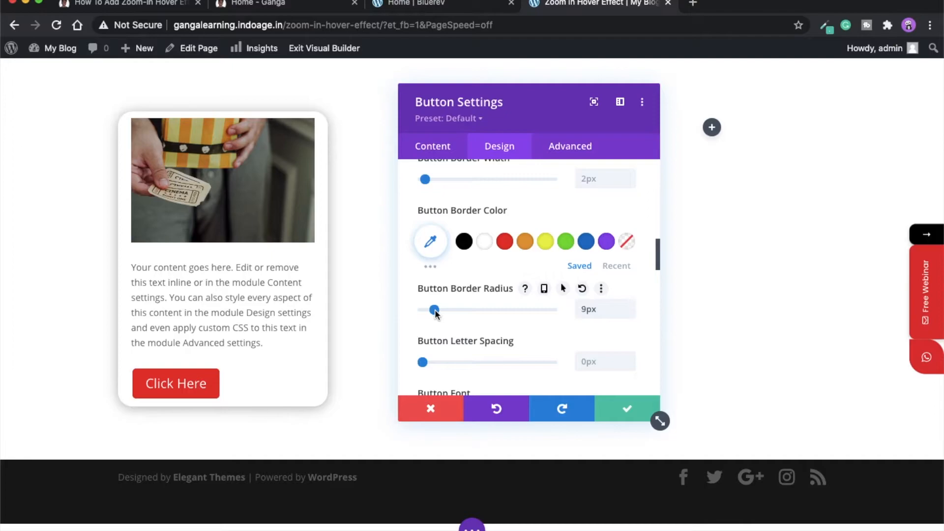
{"action": "left_click", "coordinate": [624, 408]}
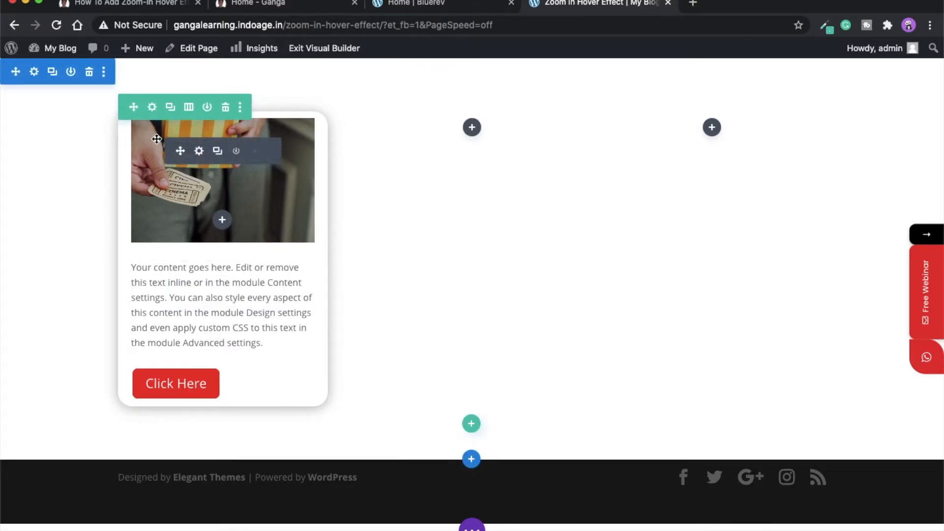
- Delete the two empty columns, duplicate the styled card twice, and save the row
{"action": "left_click", "coordinate": [148, 110]}
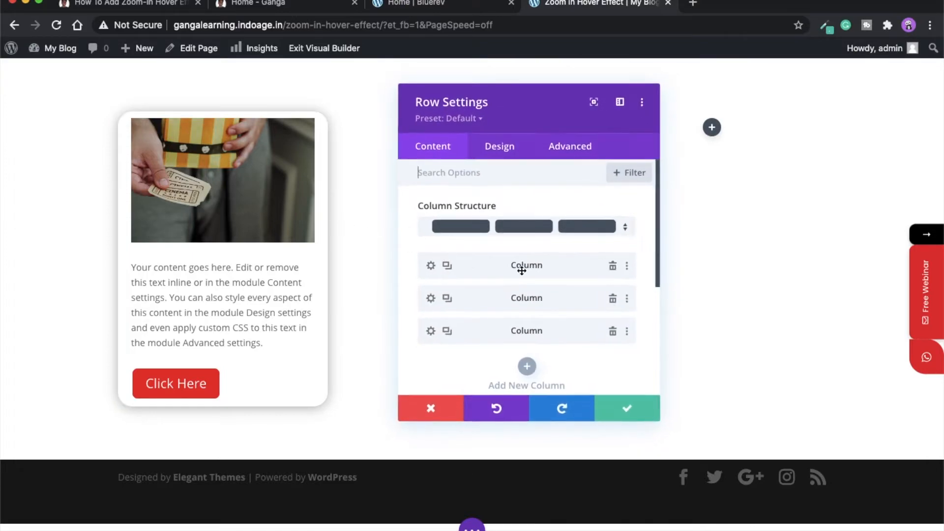
{"action": "left_click", "coordinate": [613, 299]}
{"action": "left_click", "coordinate": [612, 299]}
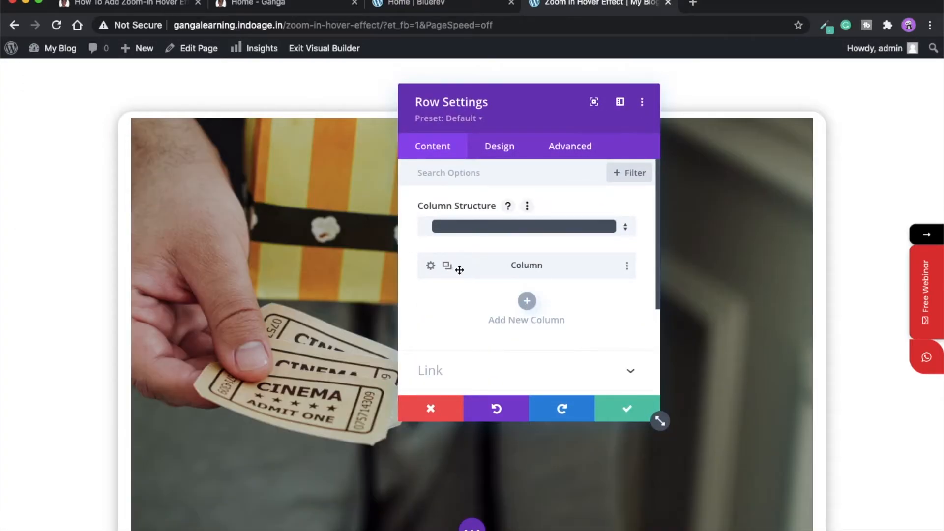
{"action": "left_click", "coordinate": [449, 268]}
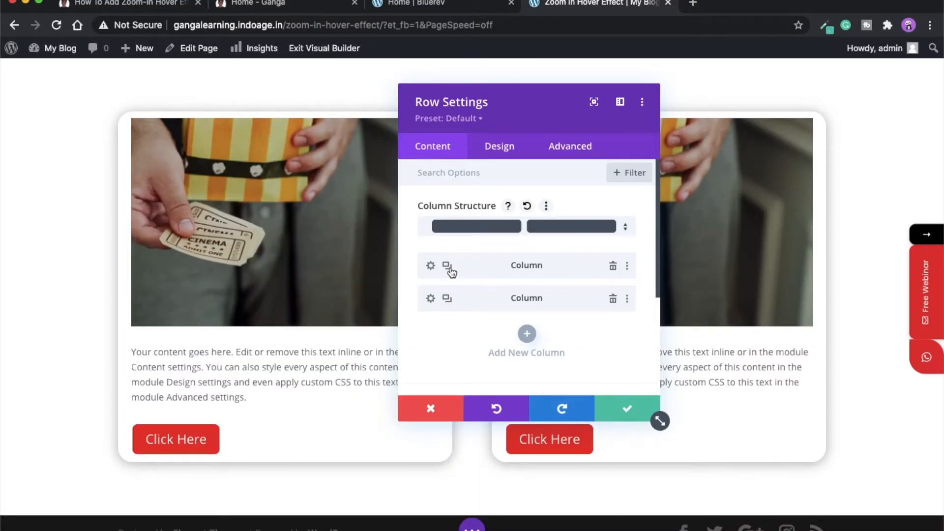
{"action": "left_click", "coordinate": [448, 268]}
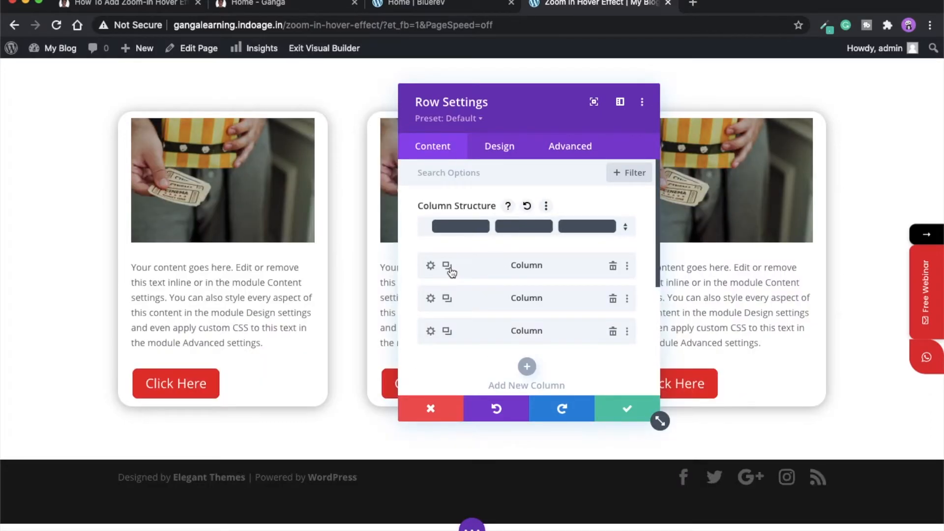
{"action": "left_click", "coordinate": [636, 410]}
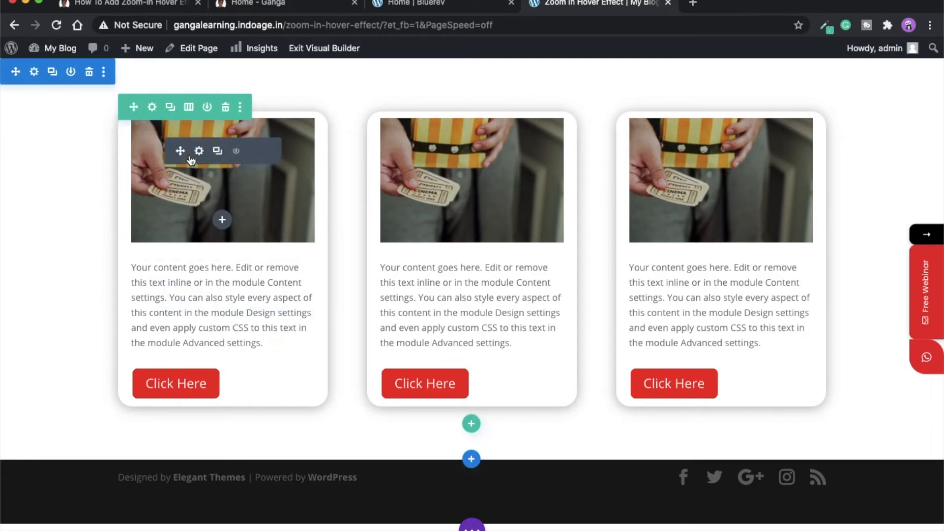
- Paste the tutorial's et-zoom-in class into the first image's CSS Class field and save
{"action": "left_click", "coordinate": [200, 152]}
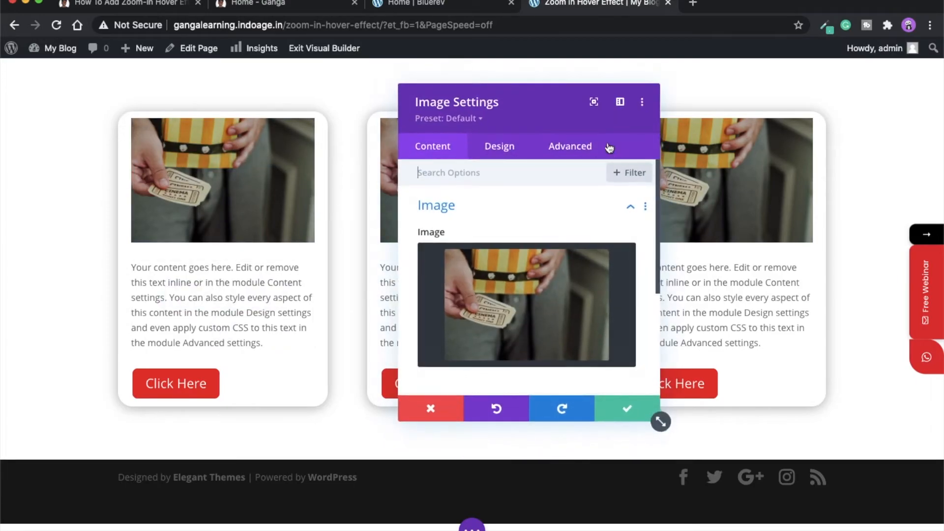
{"action": "left_click", "coordinate": [580, 151]}
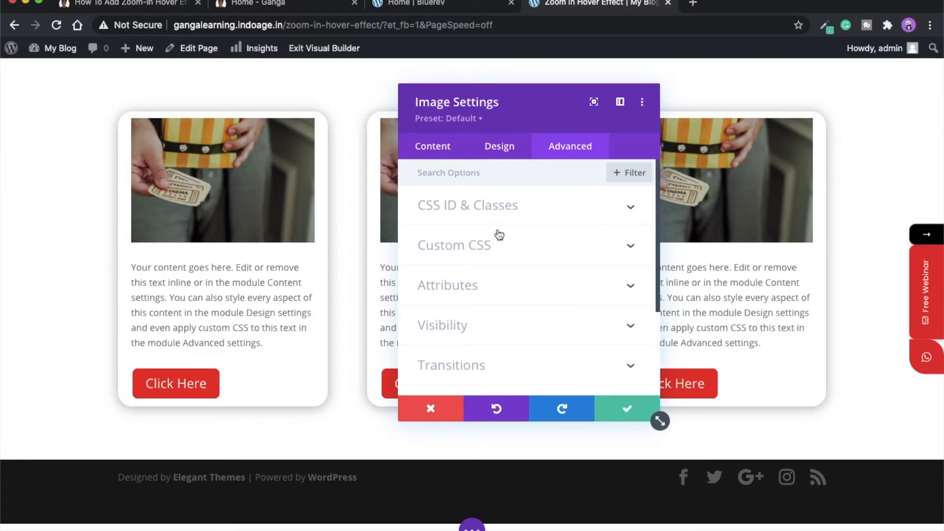
{"action": "left_click", "coordinate": [153, 5]}
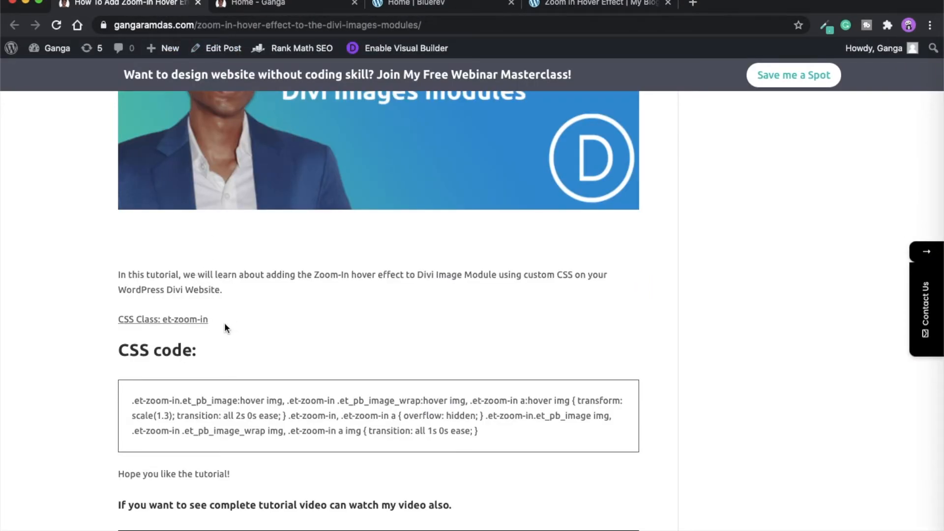
{"action": "left_click_drag", "start_coordinate": [217, 320], "coordinate": [163, 317]}
{"action": "key", "text": "super+c"}
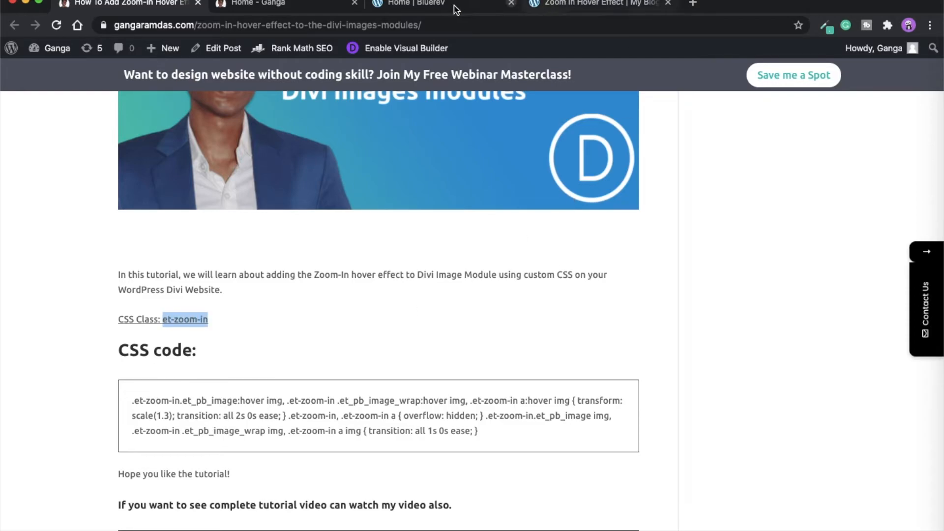
{"action": "left_click", "coordinate": [528, 9]}
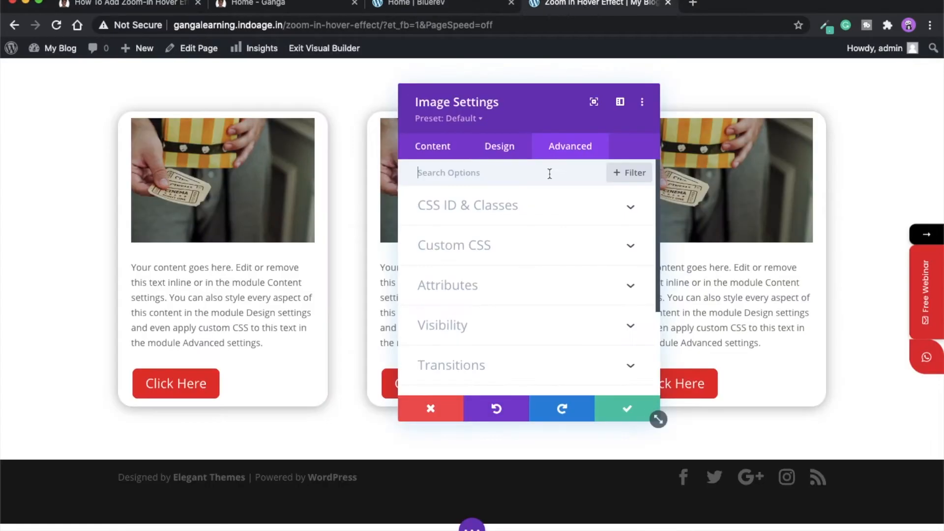
{"action": "left_click", "coordinate": [506, 211]}
{"action": "left_click", "coordinate": [464, 306]}
{"action": "key", "text": "super+v"}
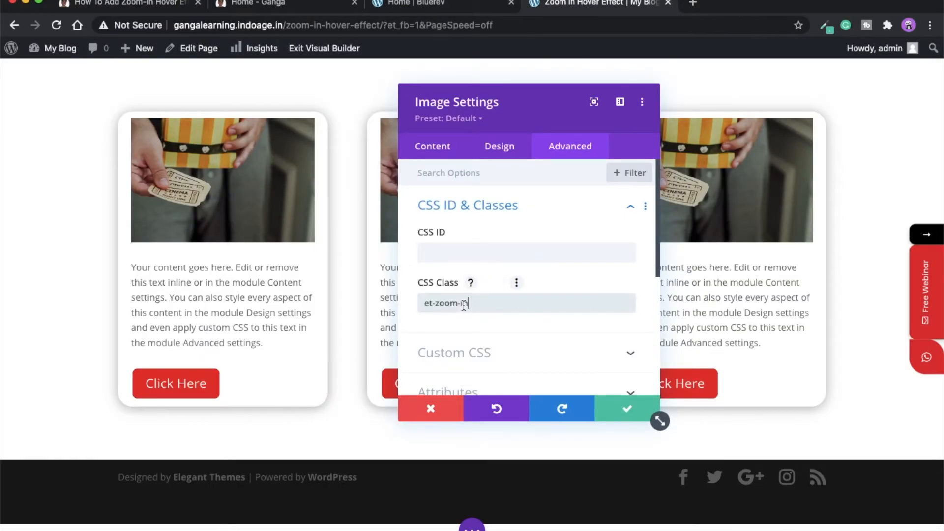
{"action": "left_click", "coordinate": [629, 409]}
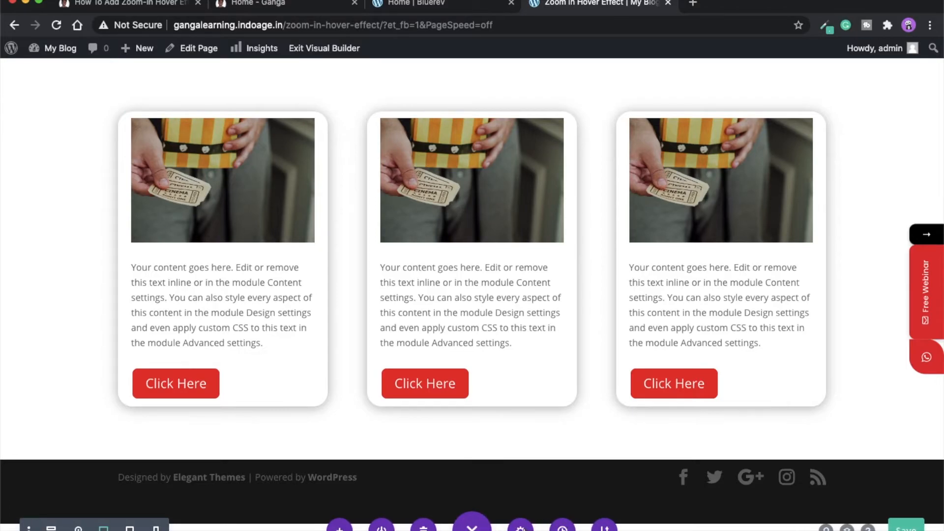
- Paste the tutorial's zoom-in CSS code into the page's Custom CSS box
{"action": "left_click", "coordinate": [520, 528]}
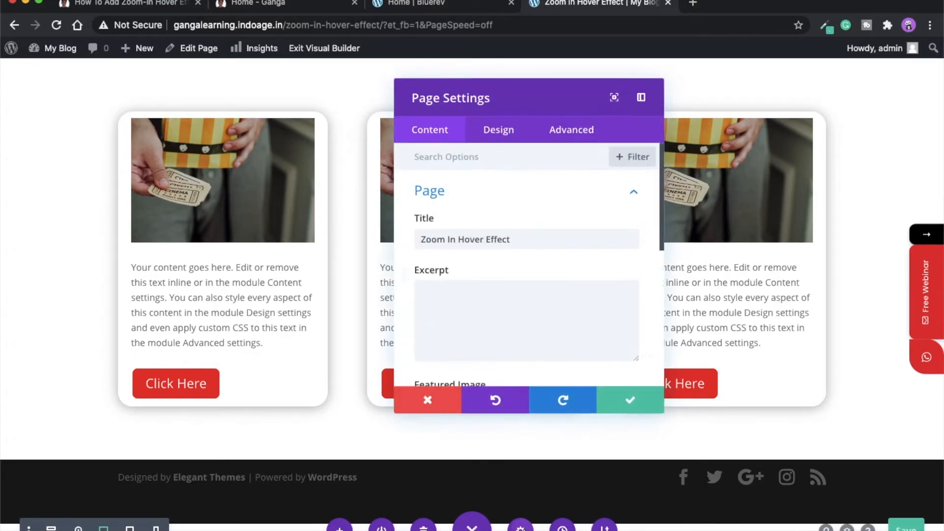
{"action": "left_click", "coordinate": [573, 142]}
{"action": "left_click", "coordinate": [169, 8]}
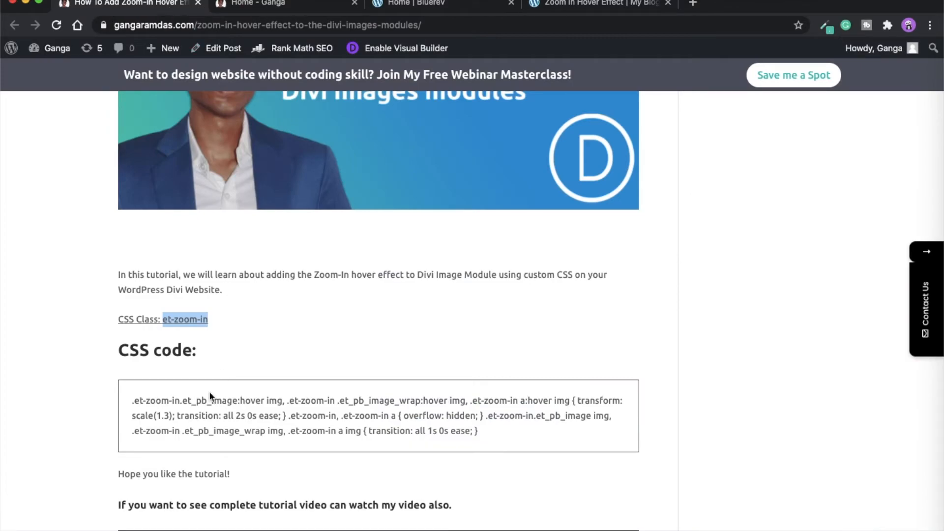
{"action": "left_click_drag", "start_coordinate": [132, 399], "coordinate": [493, 435]}
{"action": "key", "text": "super+c"}
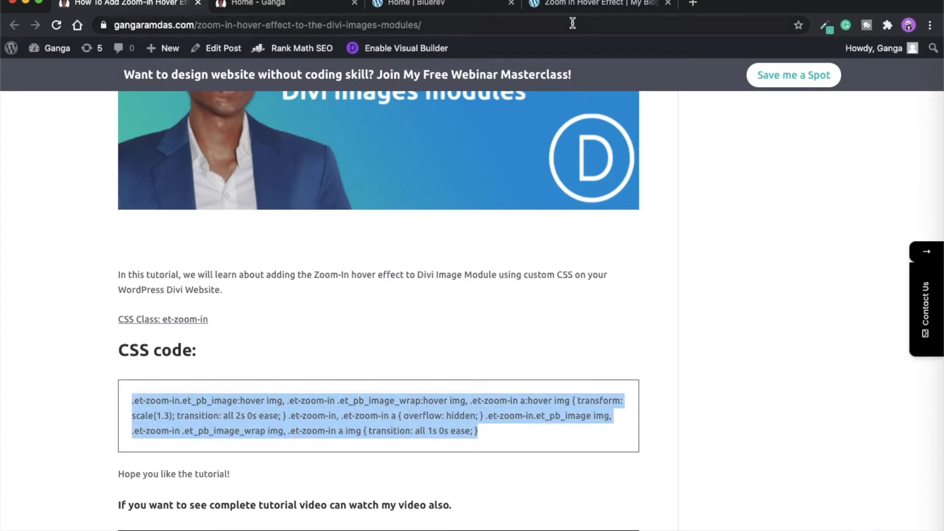
{"action": "left_click", "coordinate": [569, 6]}
{"action": "left_click", "coordinate": [474, 196]}
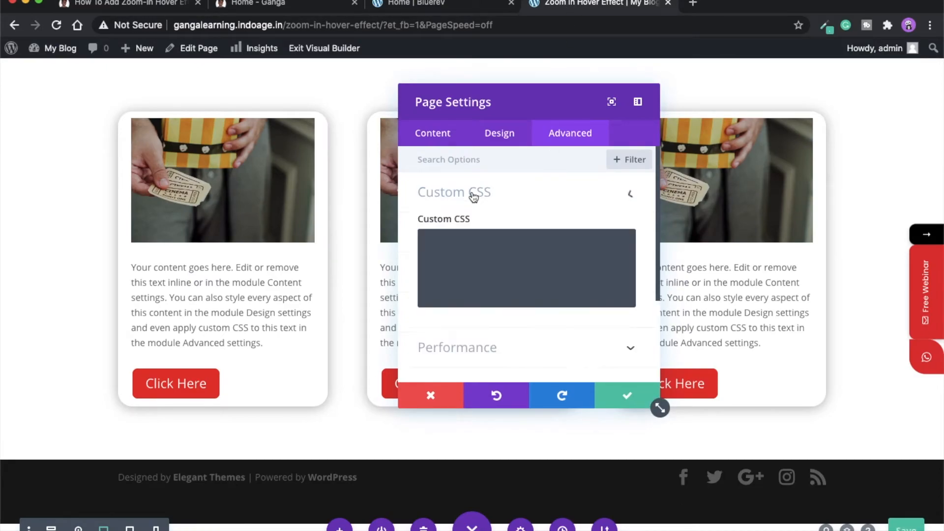
{"action": "left_click", "coordinate": [467, 257]}
{"action": "key", "text": "super+v"}
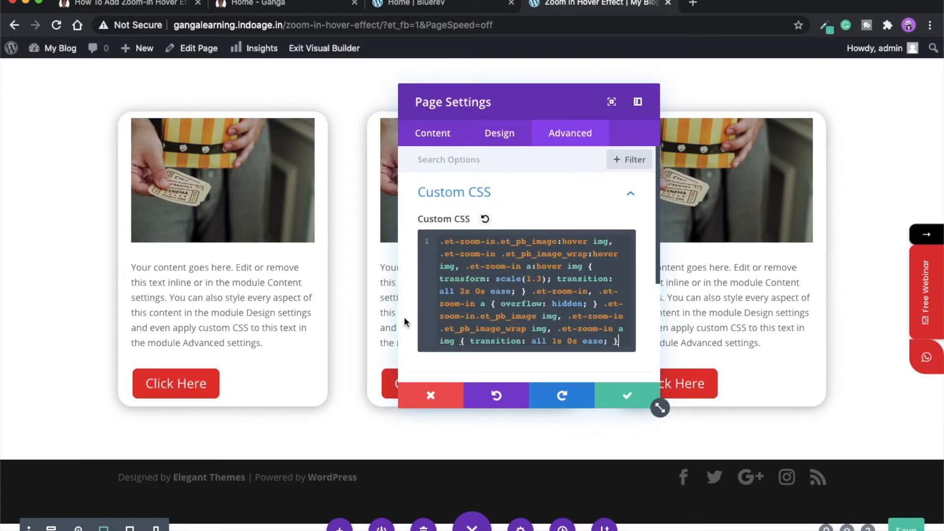
- Try new scale and transition values, keep the 2s transition, and save the page CSS
{"action": "mouse_move", "coordinate": [232, 196]}
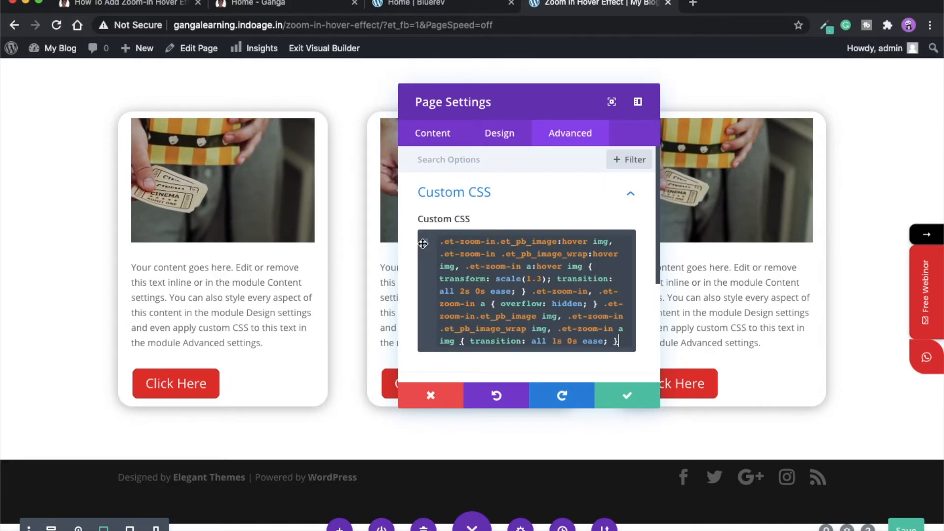
{"action": "scroll", "coordinate": [541, 292], "scroll_direction": "down", "scroll_amount": 1}
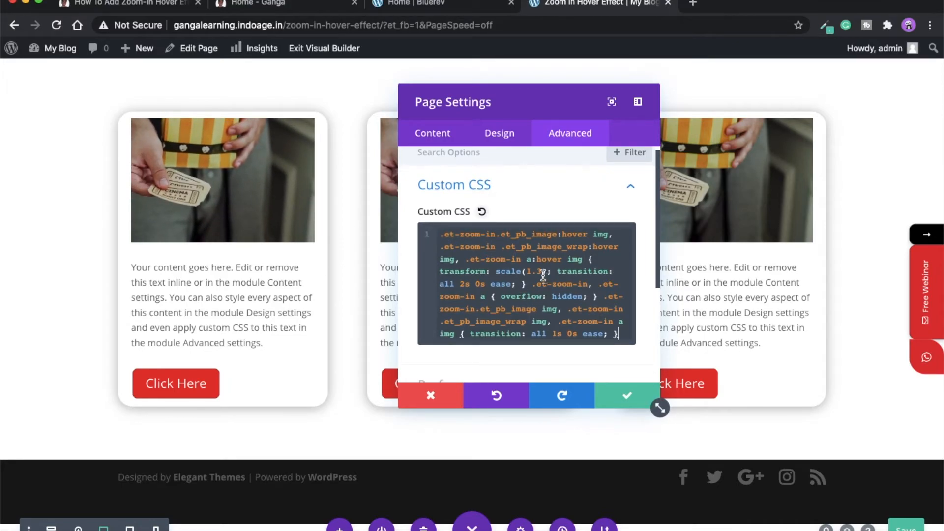
{"action": "key", "text": "BackSpace"}
{"action": "type", "text": "5"}
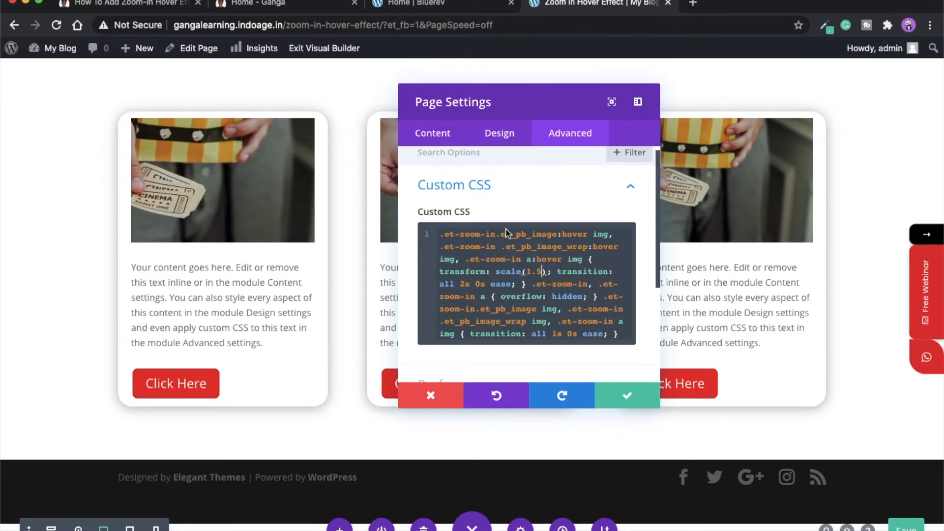
{"action": "scroll", "coordinate": [526, 280], "scroll_direction": "down", "scroll_amount": 2}
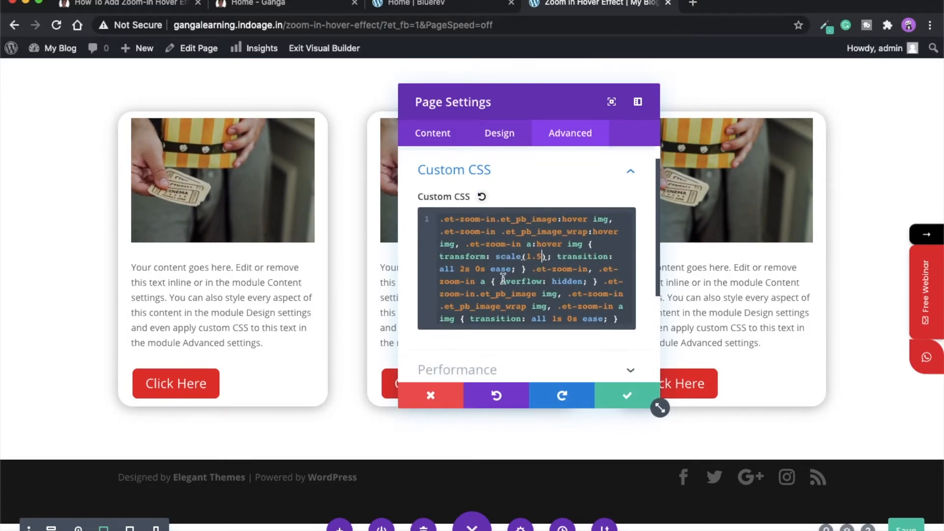
{"action": "left_click", "coordinate": [467, 269]}
{"action": "key", "text": "BackSpace"}
{"action": "type", "text": "7"}
{"action": "key", "text": "BackSpace"}
{"action": "type", "text": "2"}
{"action": "key", "text": "super+z"}
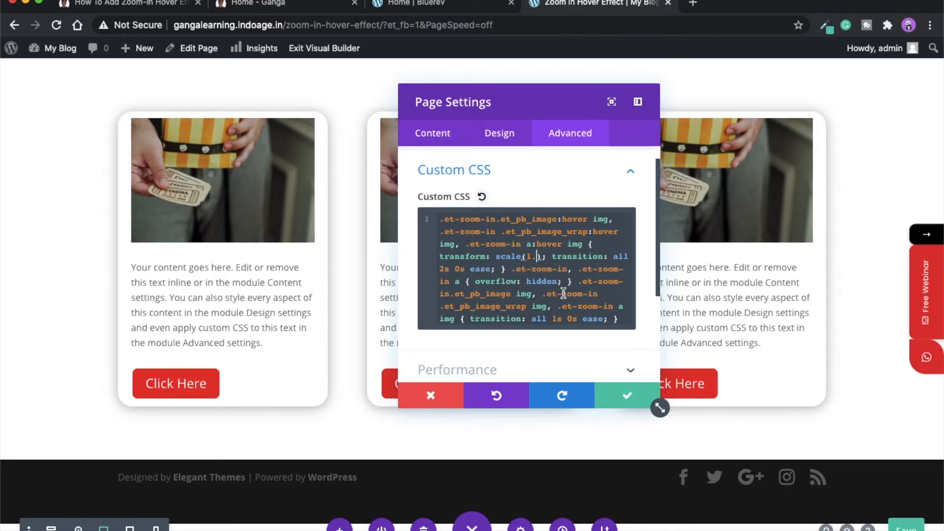
{"action": "scroll", "coordinate": [563, 294], "scroll_direction": "down", "scroll_amount": 2}
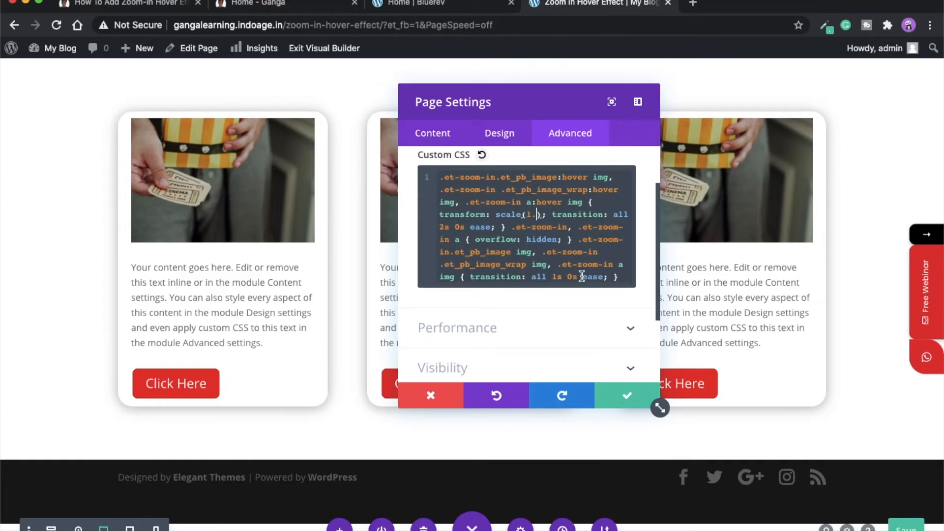
{"action": "left_click", "coordinate": [642, 401]}
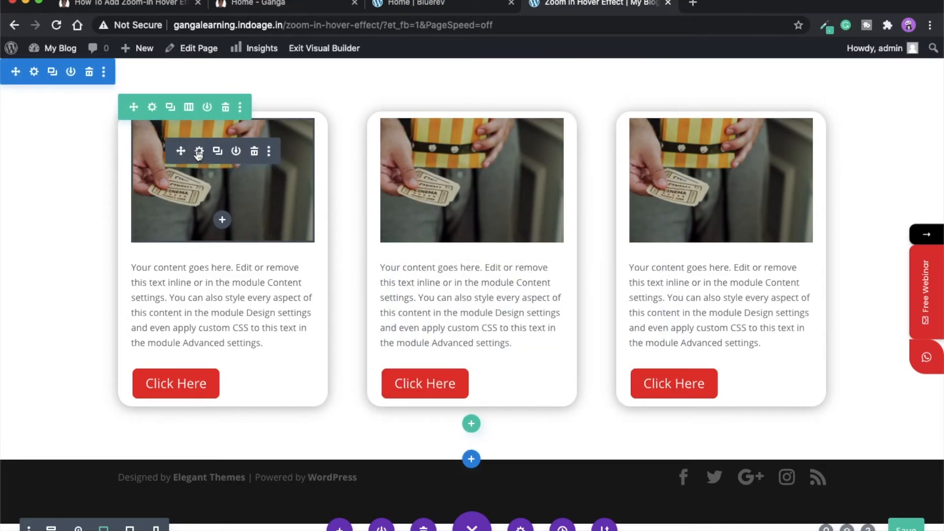
- Copy the et-zoom-in class name from the first card image's CSS Class field
{"action": "left_click", "coordinate": [199, 153]}
{"action": "left_click", "coordinate": [576, 147]}
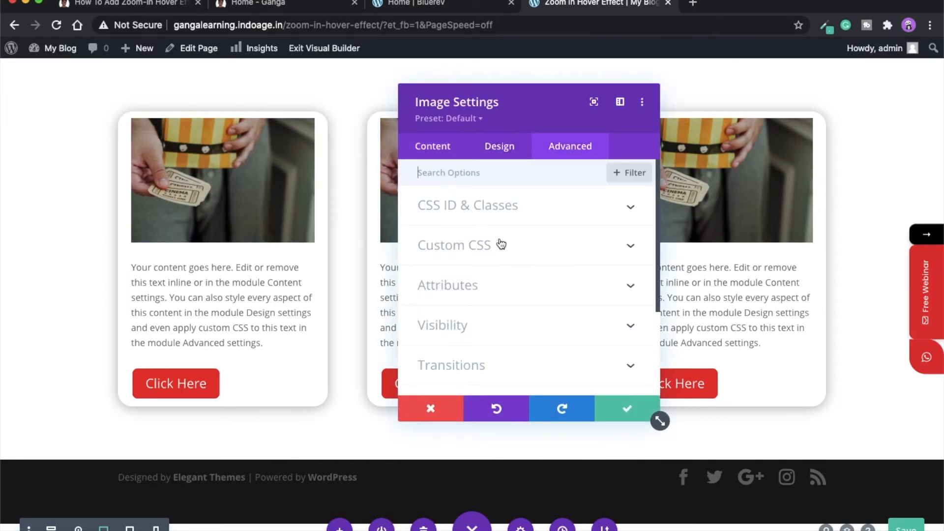
{"action": "left_click", "coordinate": [481, 206]}
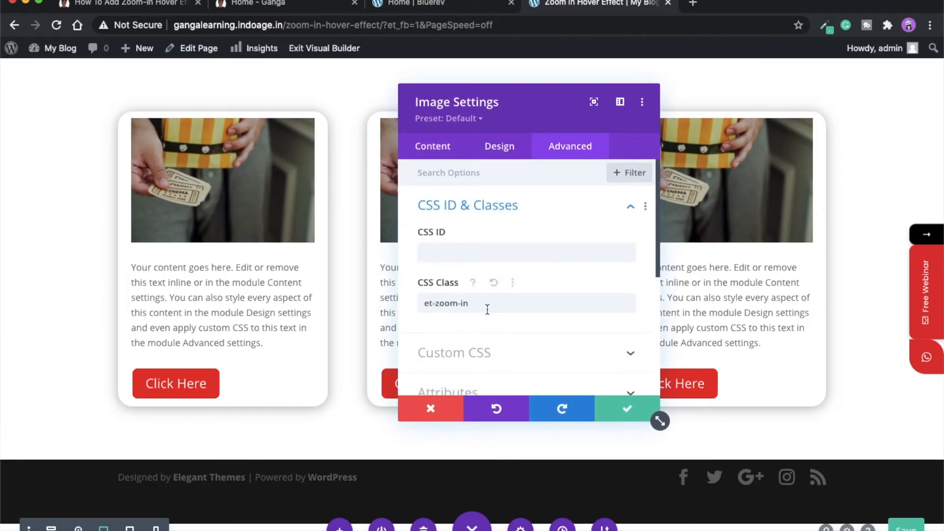
{"action": "triple_click", "coordinate": [487, 309]}
{"action": "key", "text": "super+c"}
{"action": "left_click", "coordinate": [627, 408]}
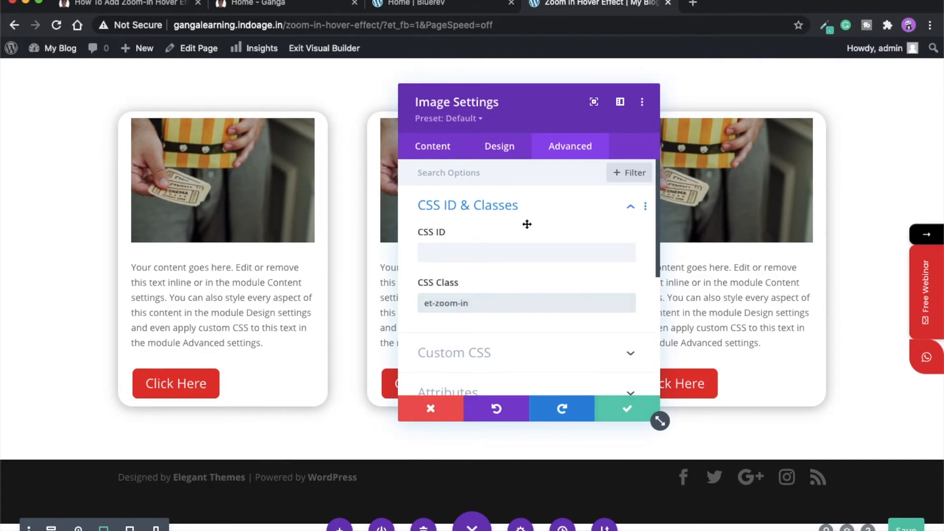
- Paste et-zoom-in into the middle card image's CSS Class field and save it
{"action": "left_click", "coordinate": [449, 151]}
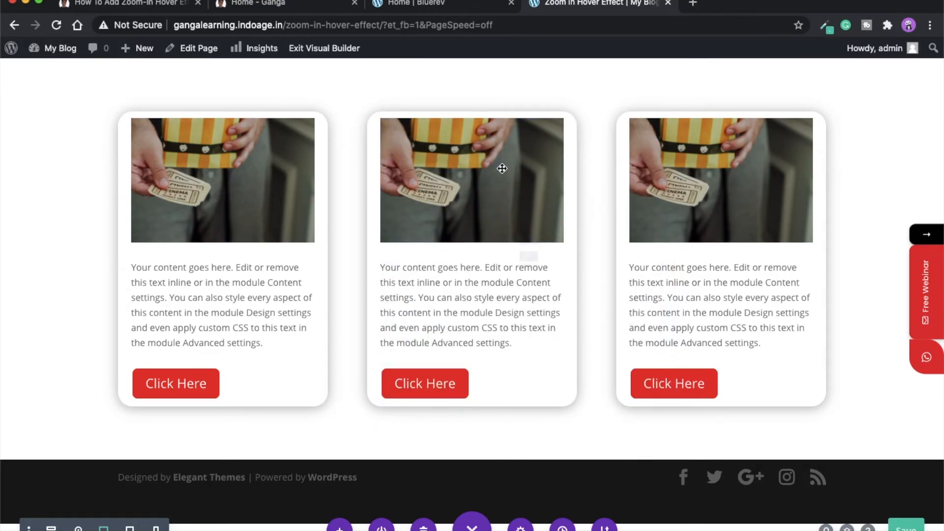
{"action": "left_click", "coordinate": [569, 150]}
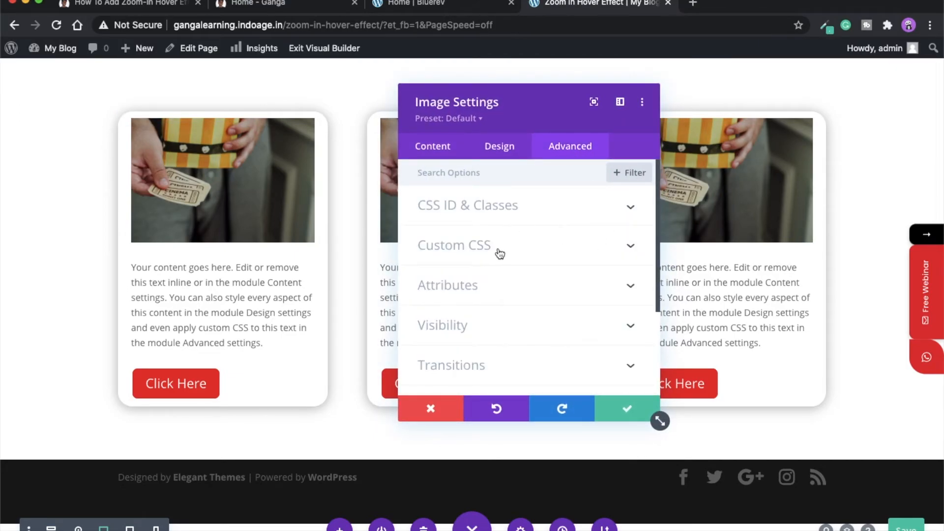
{"action": "left_click", "coordinate": [500, 252]}
{"action": "scroll", "coordinate": [511, 202], "scroll_direction": "up", "scroll_amount": 2}
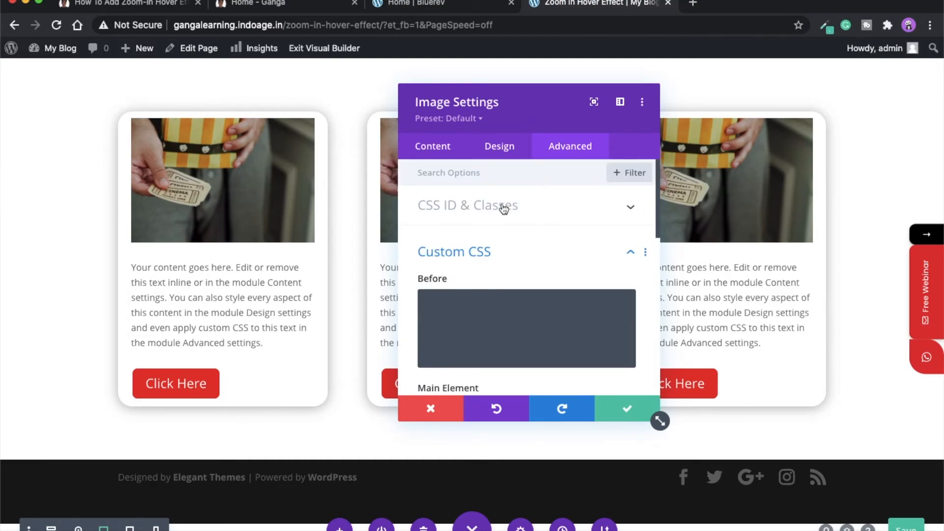
{"action": "left_click", "coordinate": [498, 209]}
{"action": "left_click", "coordinate": [472, 302]}
{"action": "key", "text": "super+v"}
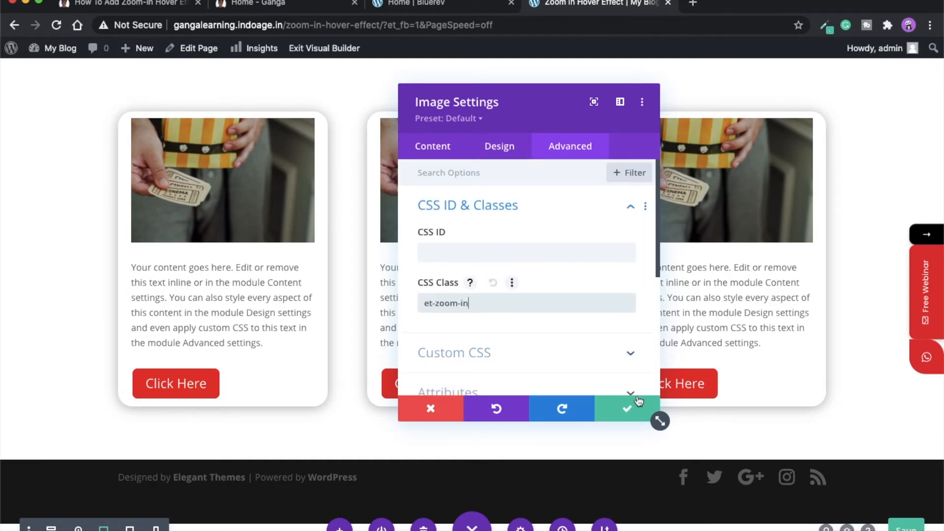
{"action": "left_click", "coordinate": [628, 415]}
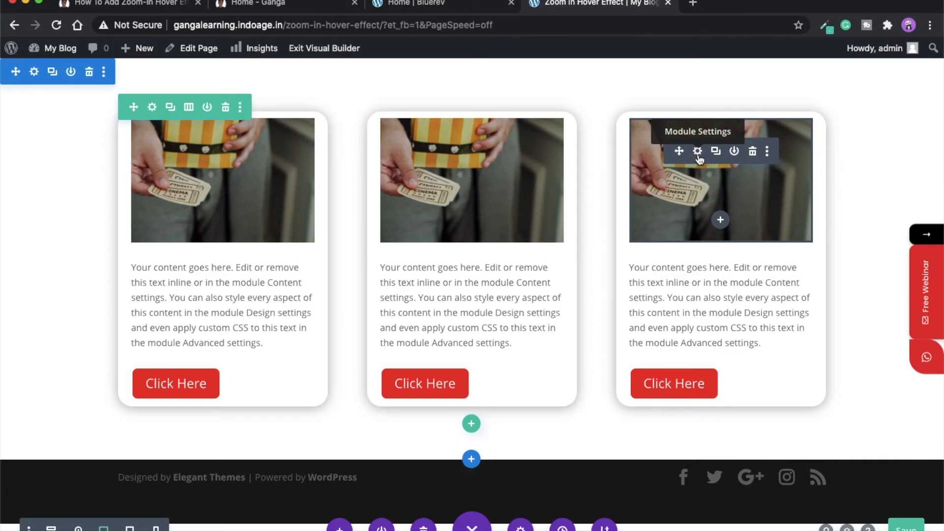
- Paste et-zoom-in into the right card image's CSS Class field
{"action": "left_click", "coordinate": [698, 152]}
{"action": "left_click", "coordinate": [575, 147]}
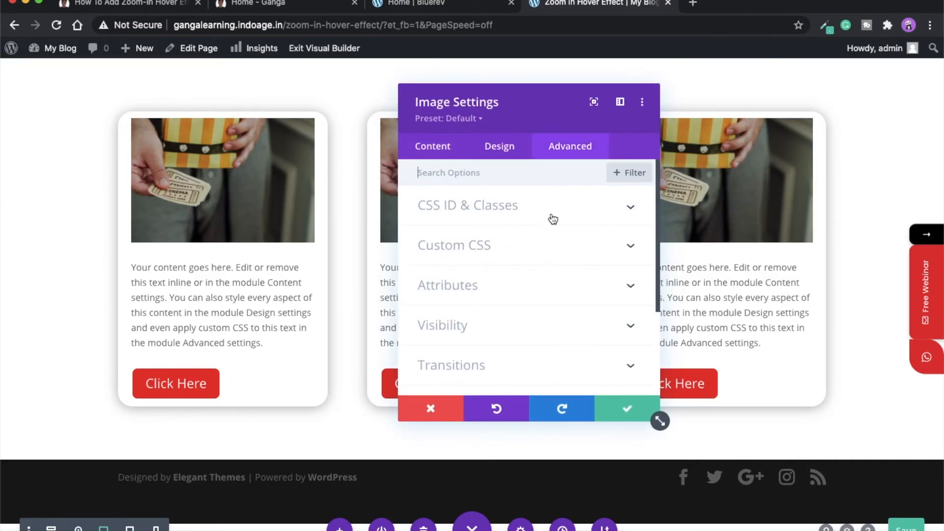
{"action": "left_click", "coordinate": [481, 205]}
{"action": "left_click", "coordinate": [453, 308]}
{"action": "key", "text": "super+v"}
- Save the right image, exit the Visual Builder to the live Zoom In Hover Effect page, then go to Home
{"action": "left_click", "coordinate": [632, 411]}
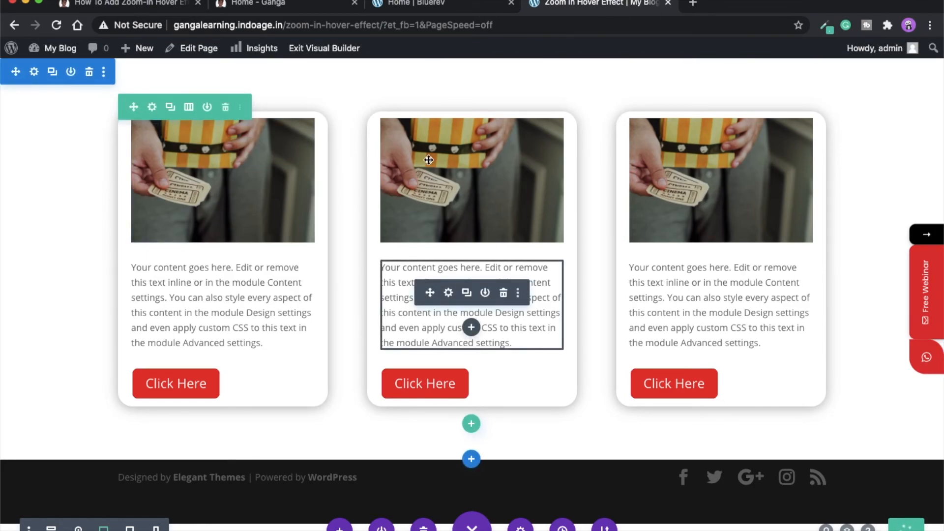
{"action": "left_click", "coordinate": [333, 61]}
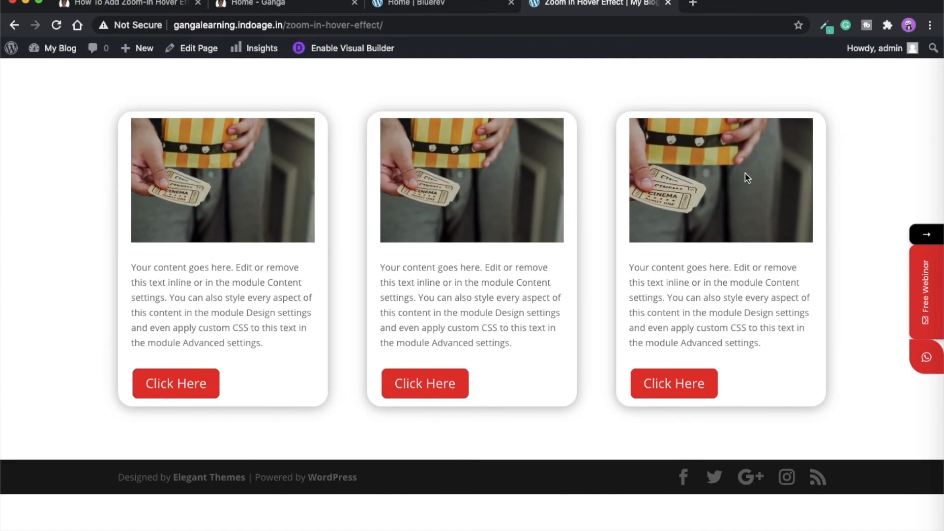
{"action": "left_click", "coordinate": [301, 4]}
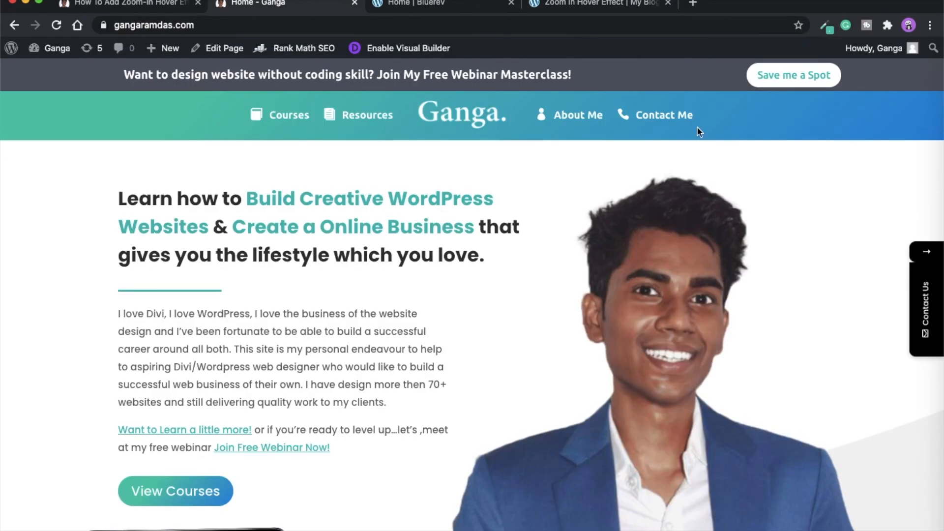